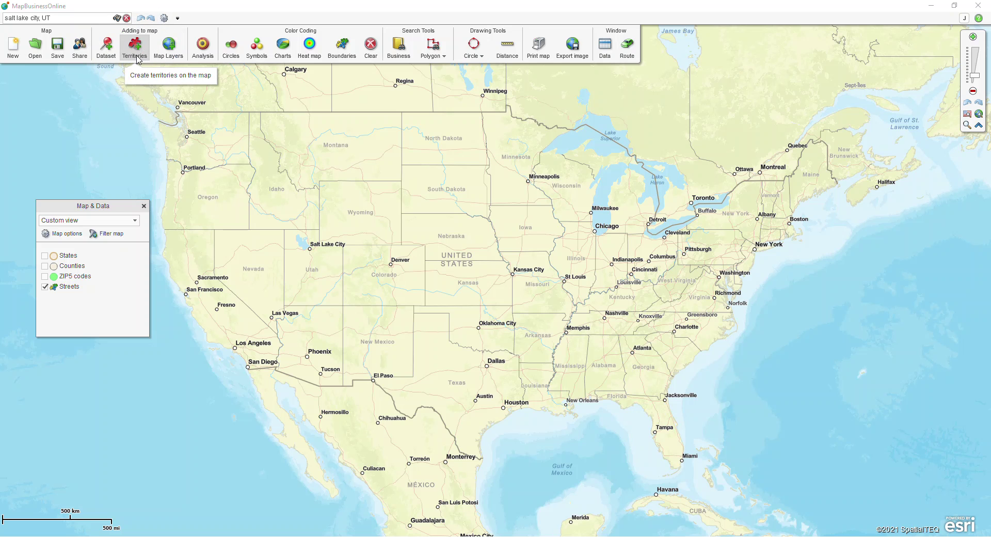
Start creating territories from a dataset, view the sample layout for territories by county, and proceed to plotting data.
{"action": "left_click", "coordinate": [137, 58]}
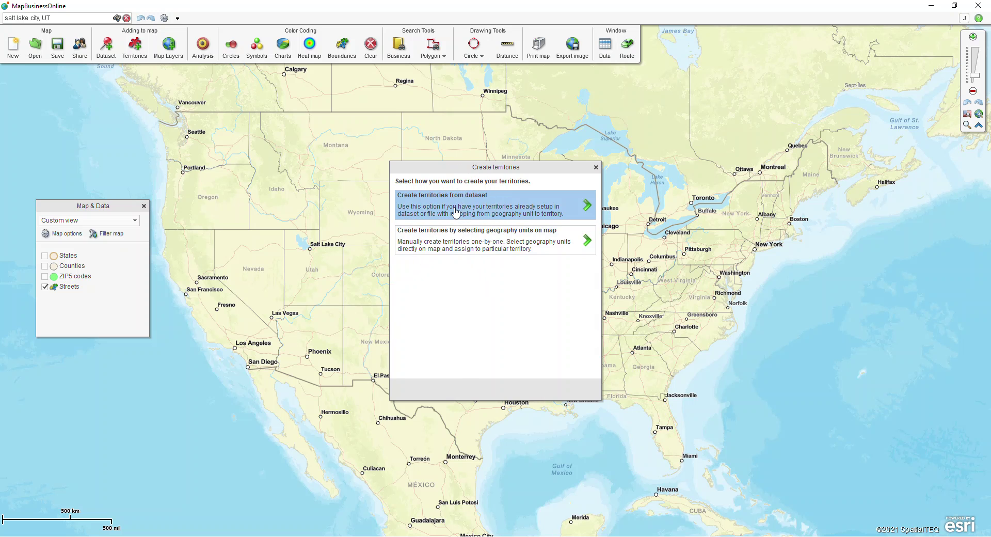
{"action": "left_click", "coordinate": [454, 211]}
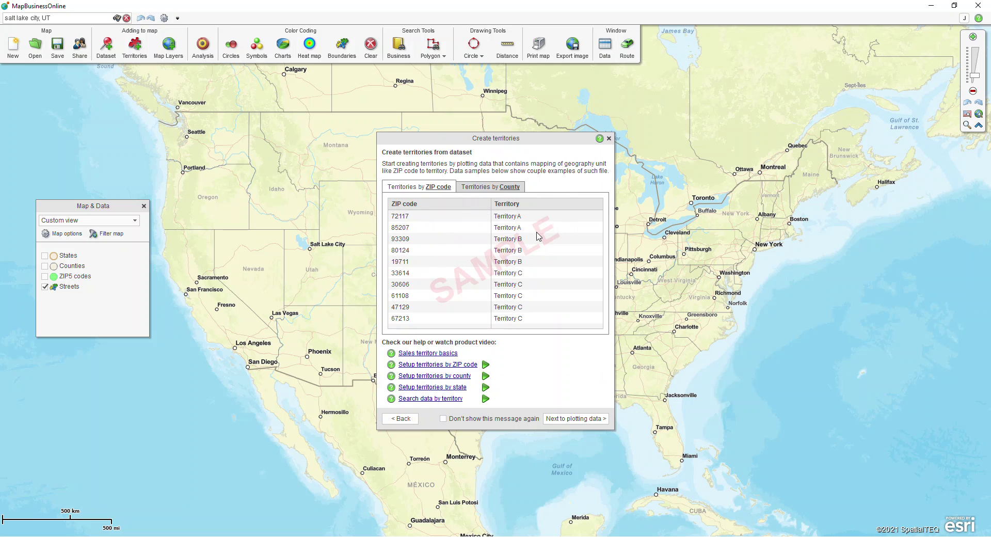
{"action": "left_click", "coordinate": [470, 189]}
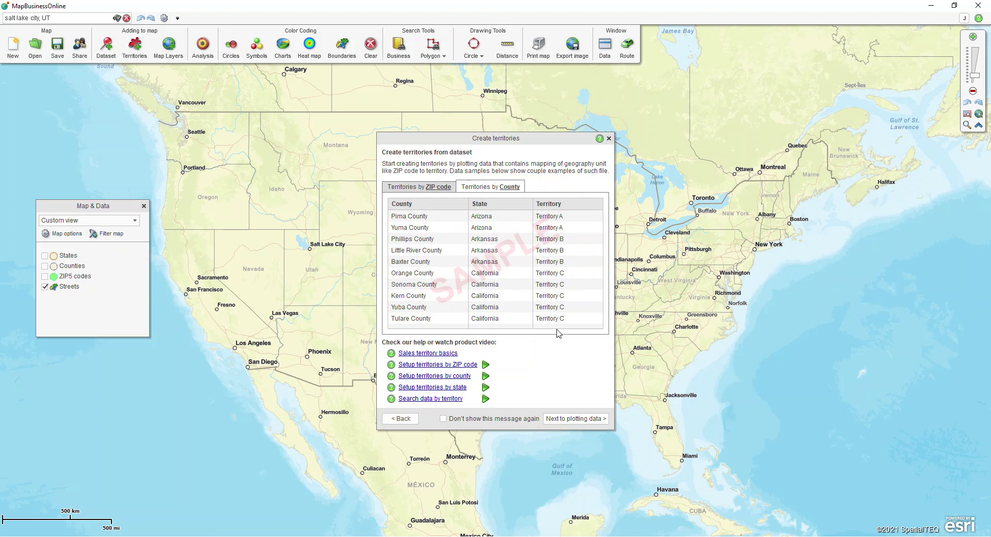
{"action": "left_click", "coordinate": [566, 419]}
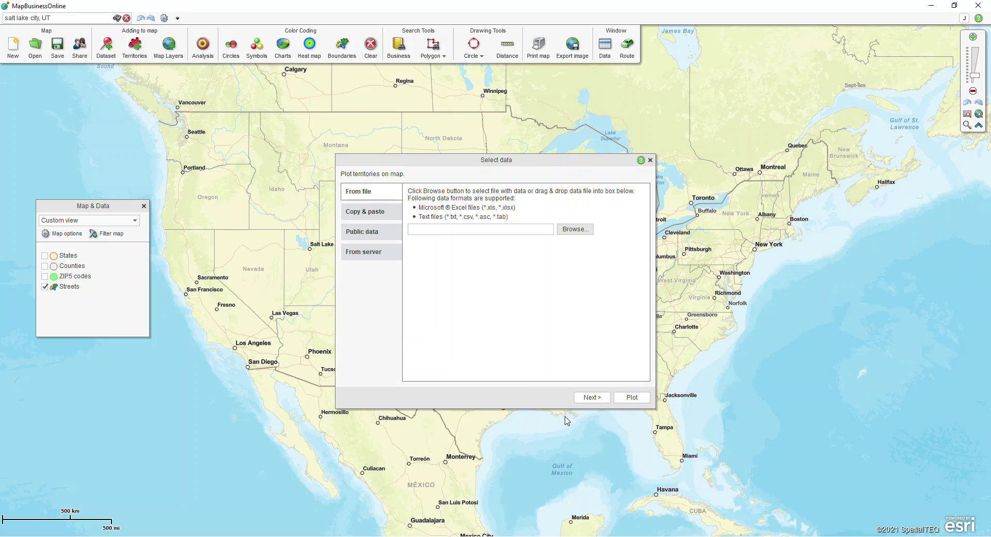
Upload National Territories by County.csv from the sample data folder as the territory data file.
{"action": "left_click", "coordinate": [570, 231]}
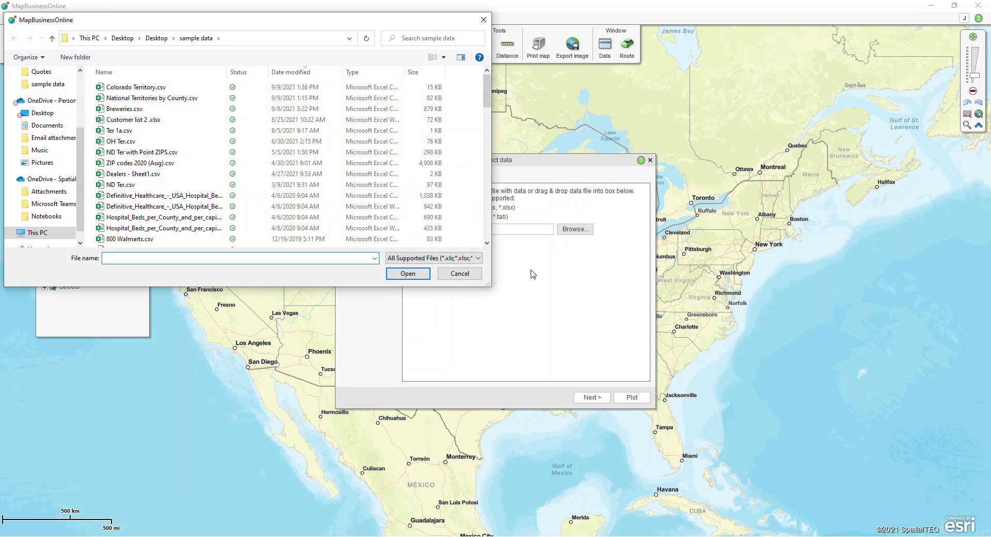
{"action": "double_click", "coordinate": [146, 98]}
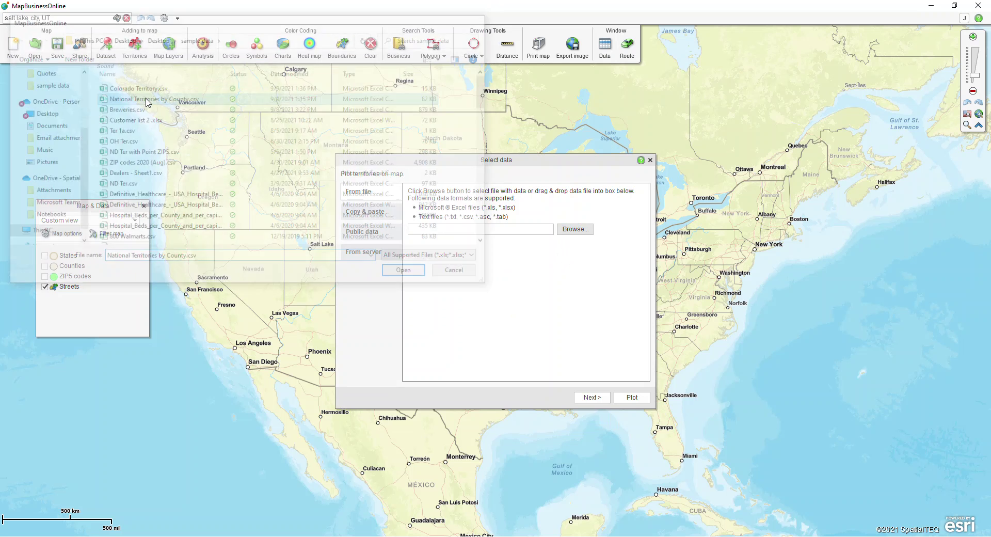
{"action": "left_click", "coordinate": [591, 397]}
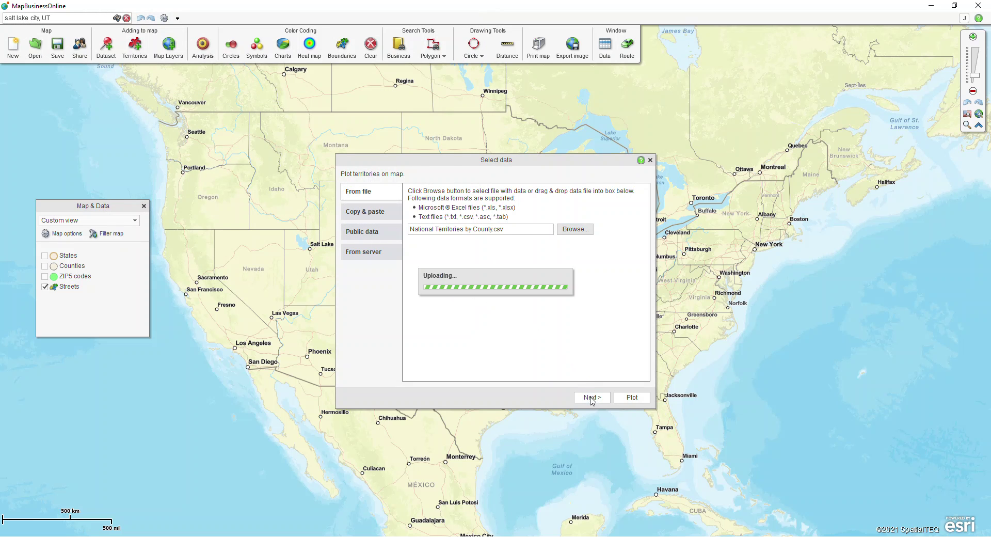
{"action": "left_click", "coordinate": [542, 397]}
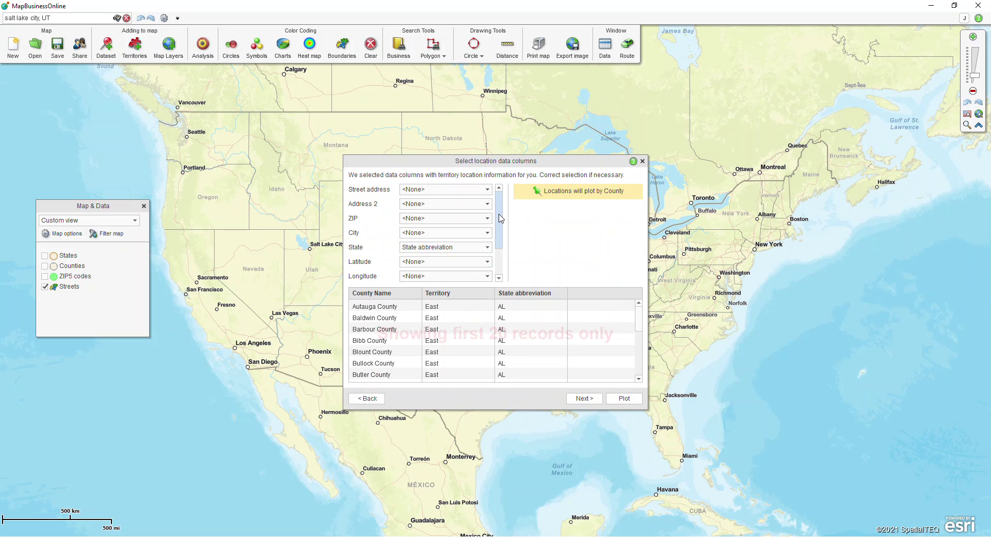
Review the State and County location column assignments and continue to plot the records by county.
{"action": "scroll", "coordinate": [499, 218], "scroll_direction": "down", "scroll_amount": 3}
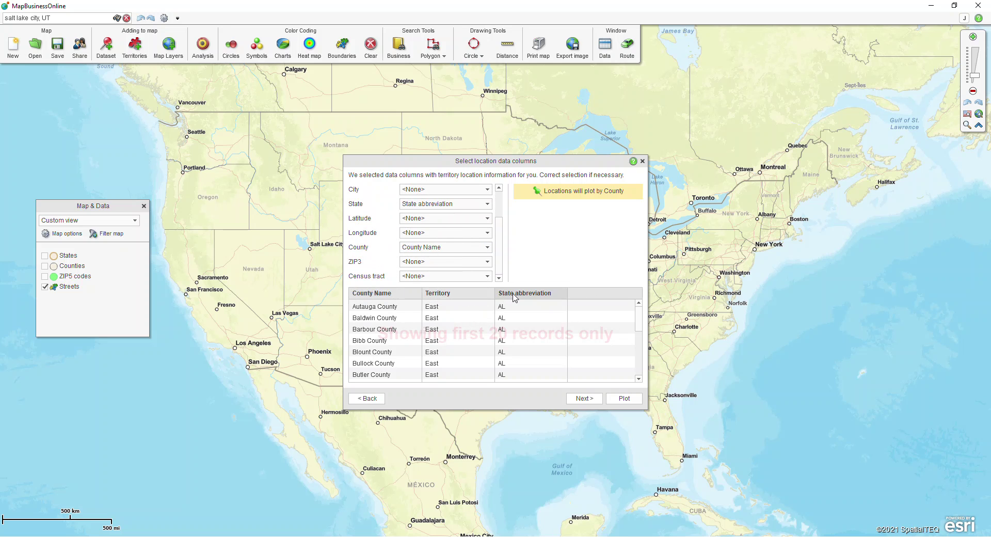
{"action": "left_click_drag", "start_coordinate": [503, 258], "coordinate": [501, 233]}
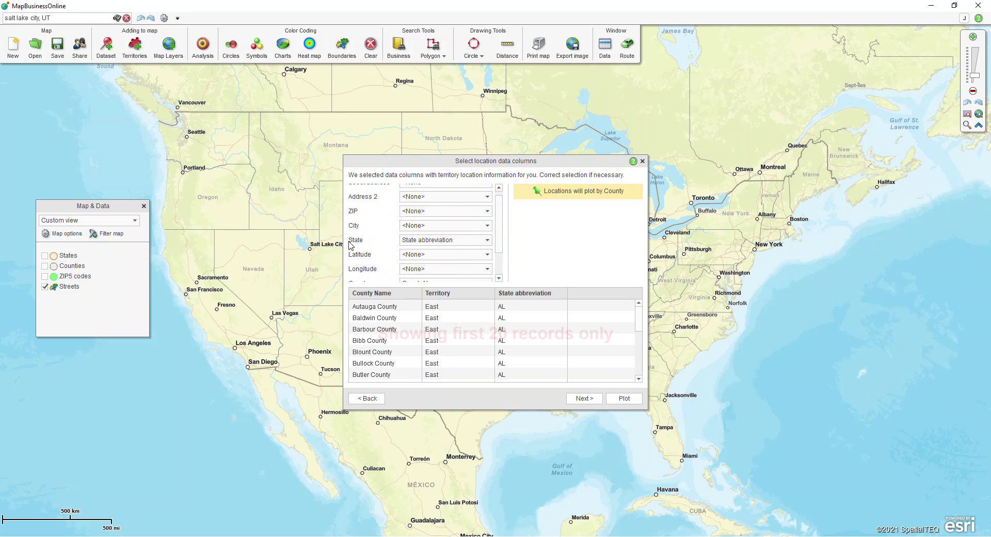
{"action": "left_click", "coordinate": [582, 399]}
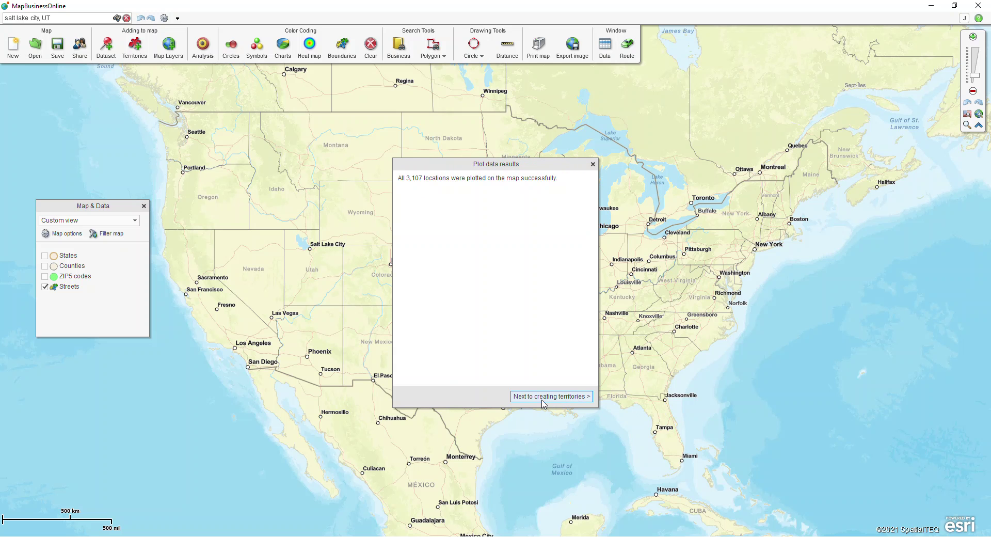
Create the territories by County, using the Territory column for their names, and close the results.
{"action": "left_click", "coordinate": [542, 398]}
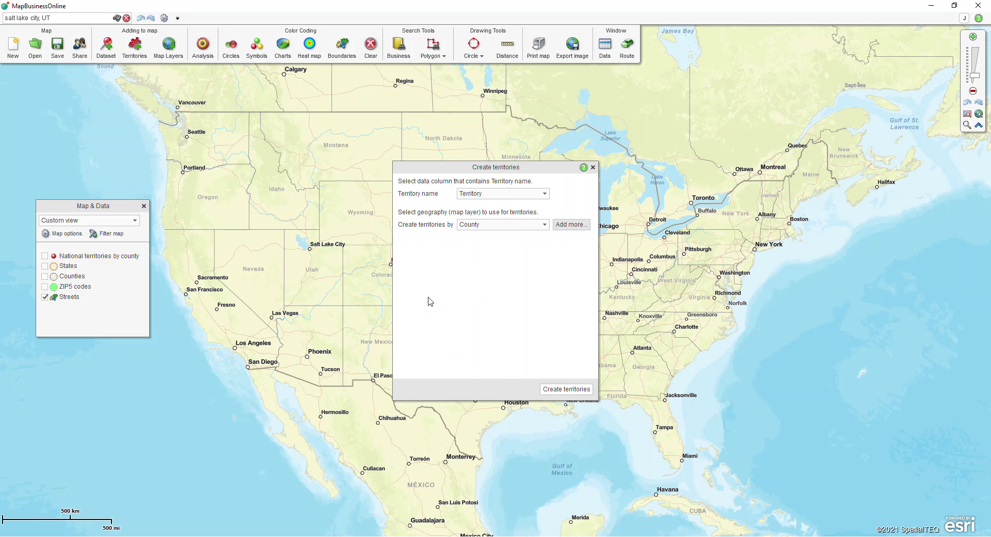
{"action": "left_click", "coordinate": [471, 228]}
{"action": "left_click", "coordinate": [486, 194]}
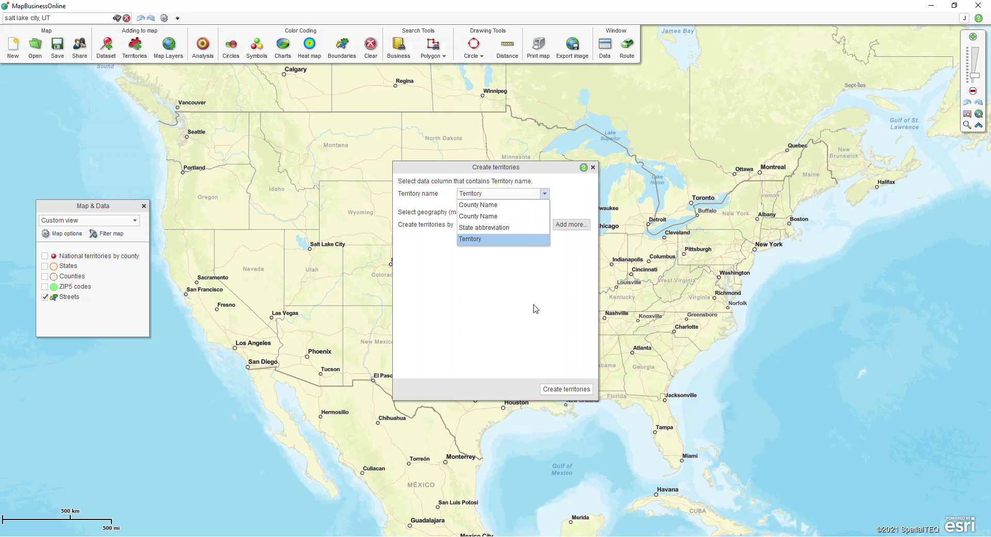
{"action": "left_click", "coordinate": [538, 311]}
{"action": "left_click", "coordinate": [565, 387]}
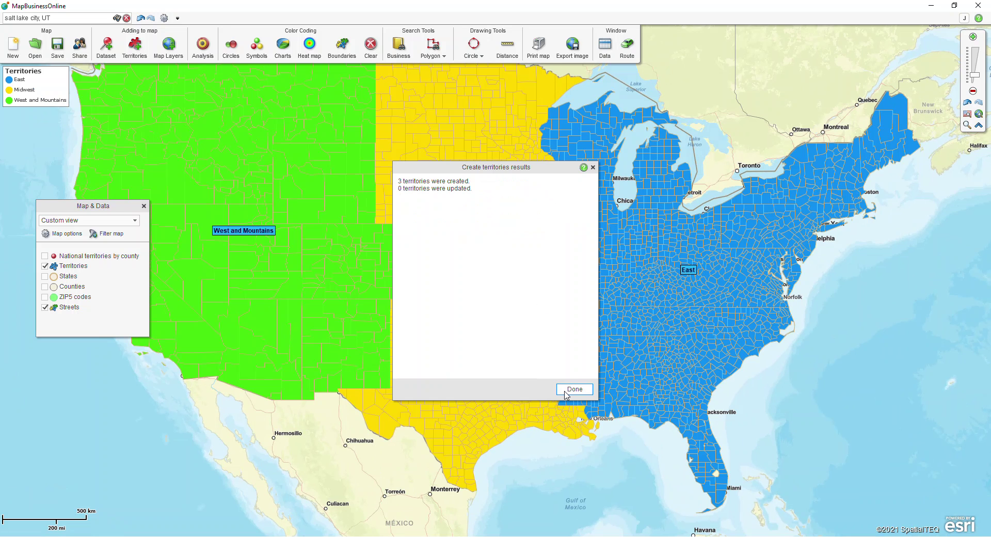
{"action": "left_click", "coordinate": [566, 393]}
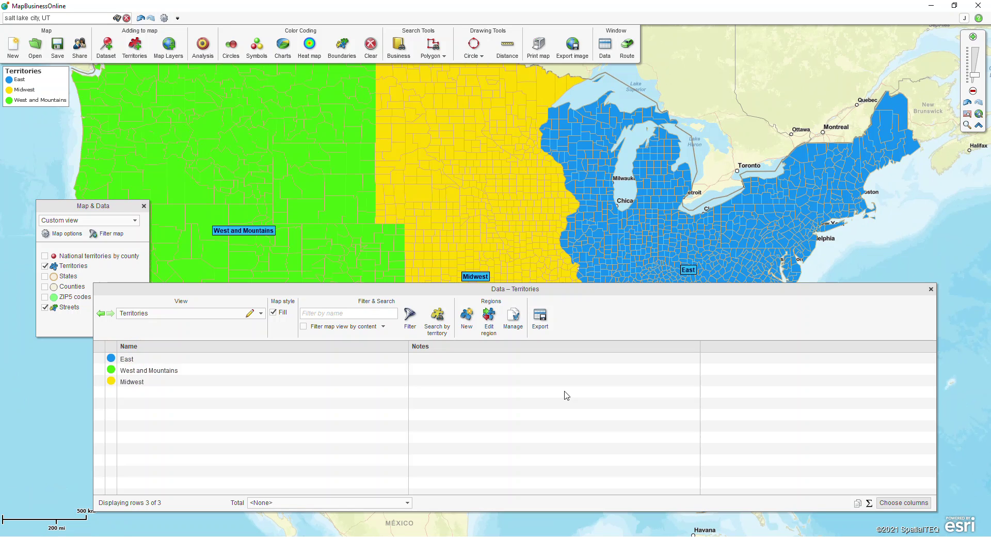
Change the Midwest territory's fill color to purple.
{"action": "mouse_move", "coordinate": [355, 362]}
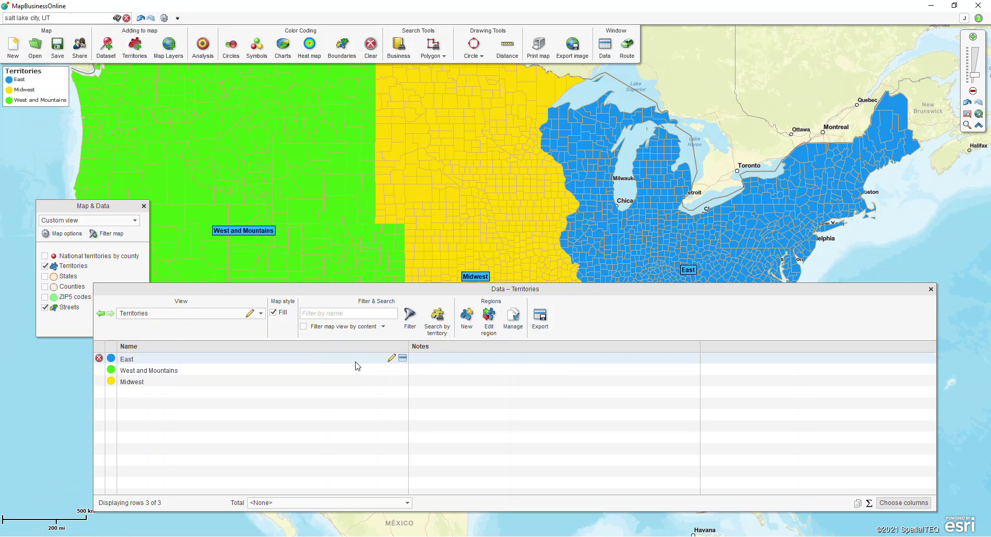
{"action": "left_click", "coordinate": [112, 382]}
{"action": "left_click", "coordinate": [150, 383]}
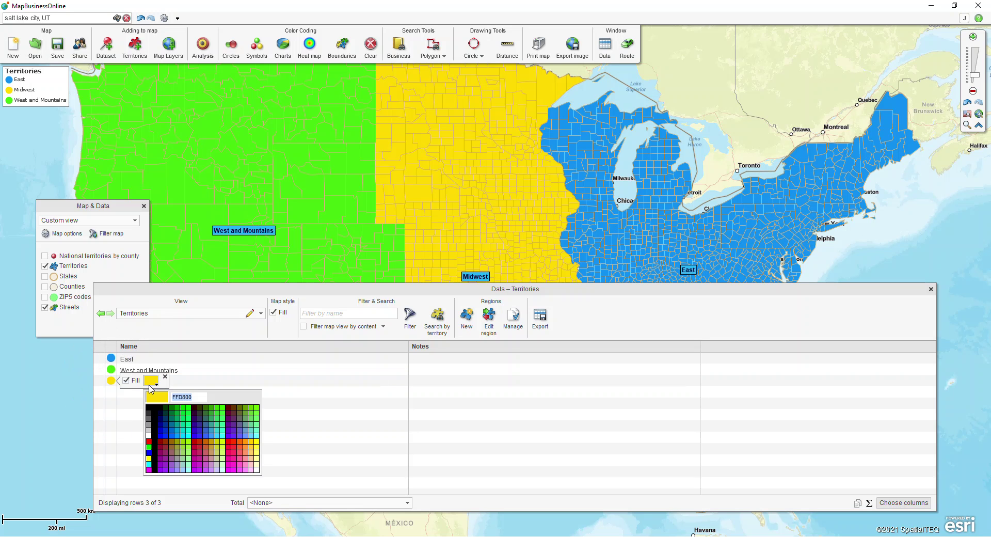
{"action": "left_click", "coordinate": [162, 440]}
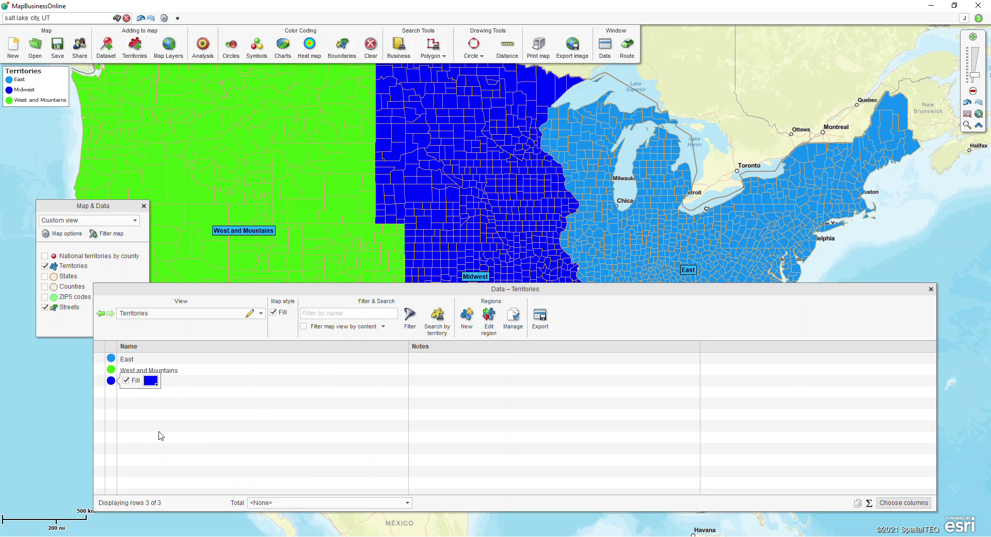
{"action": "left_click", "coordinate": [152, 384]}
{"action": "left_click", "coordinate": [228, 434]}
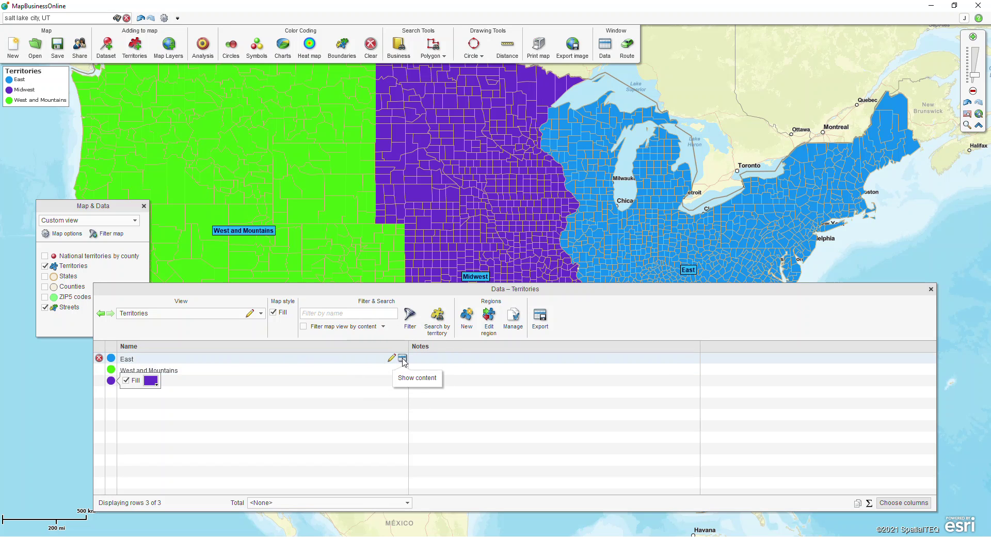
Examine the counties in the East territory and the available data views, and close the data table.
{"action": "left_click", "coordinate": [403, 359]}
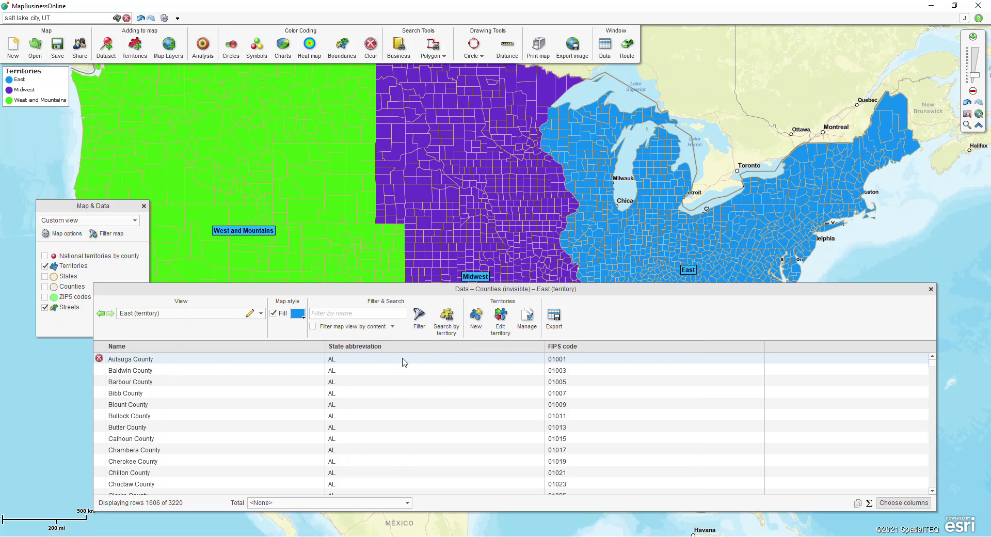
{"action": "left_click", "coordinate": [261, 313]}
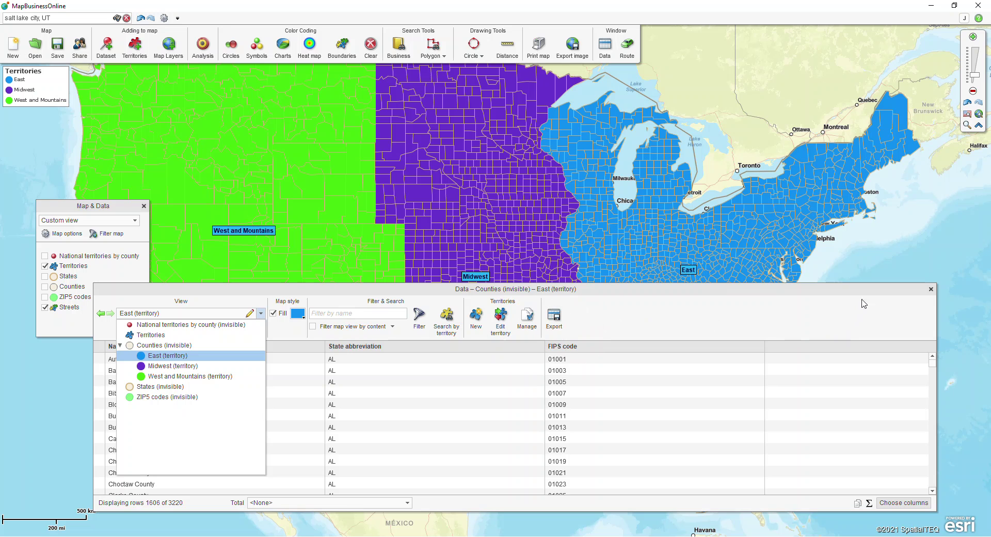
{"action": "left_click", "coordinate": [931, 289]}
{"action": "left_click", "coordinate": [931, 289]}
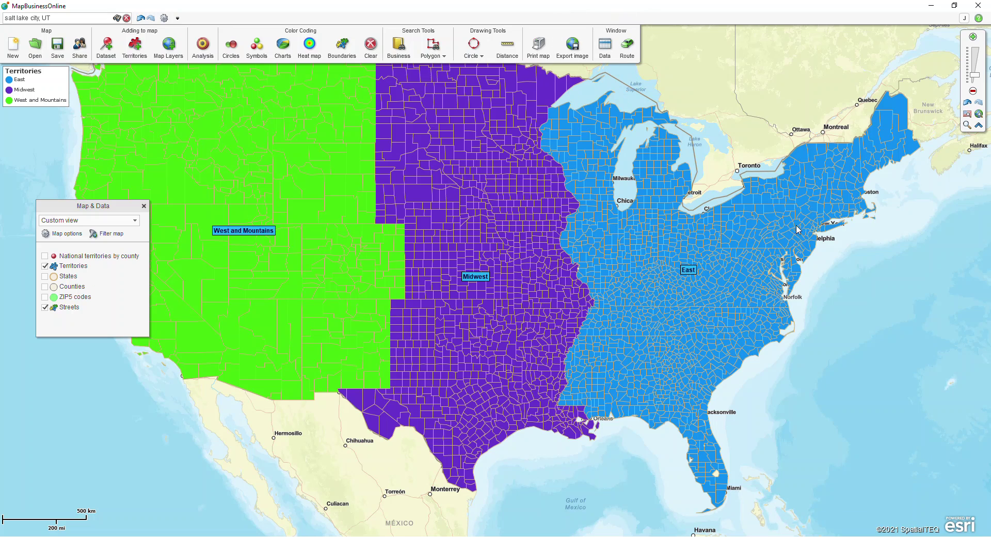
Turn on the States layer together with the Territories layer on the national map.
{"action": "scroll", "coordinate": [721, 127], "scroll_direction": "down", "scroll_amount": 1}
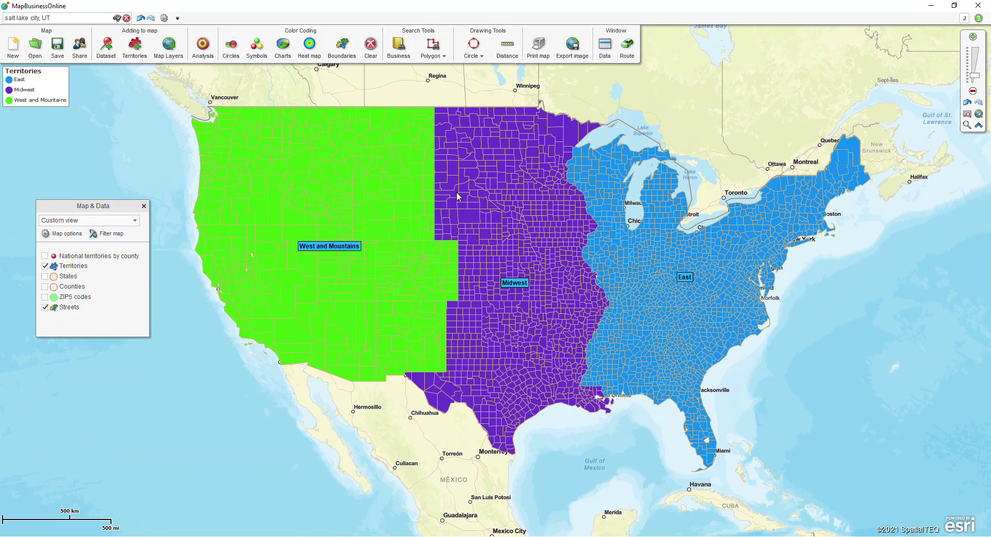
{"action": "left_click_drag", "start_coordinate": [99, 206], "coordinate": [97, 163]}
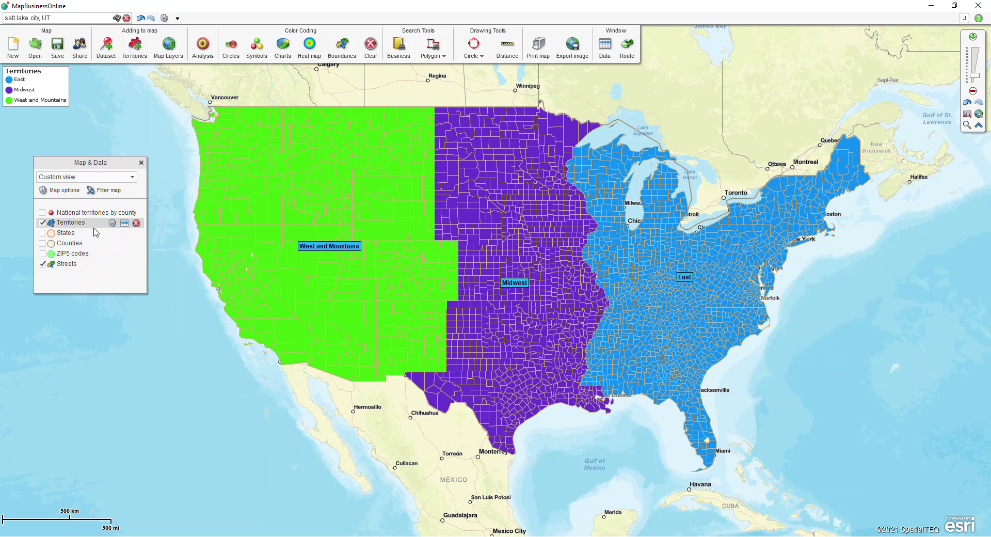
{"action": "mouse_move", "coordinate": [96, 226]}
{"action": "left_click", "coordinate": [43, 225]}
{"action": "left_click", "coordinate": [44, 234]}
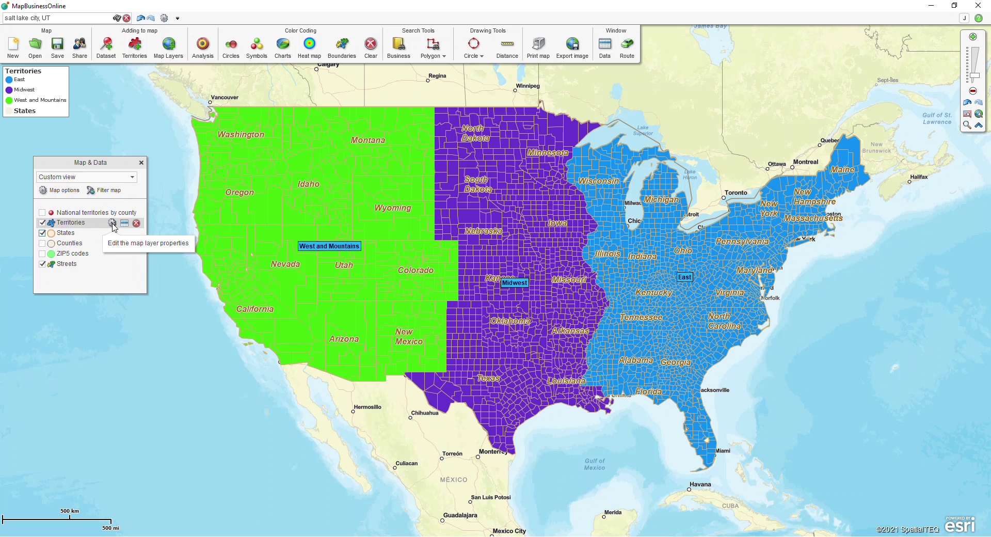
Set the Territories layer's fill transparency to 50% in its general properties.
{"action": "left_click", "coordinate": [112, 223]}
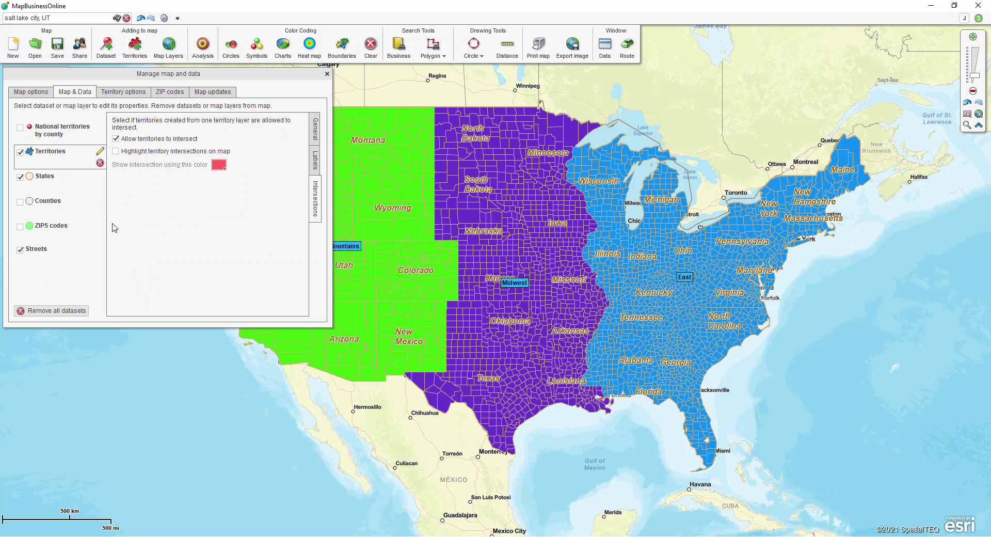
{"action": "left_click", "coordinate": [316, 133]}
{"action": "left_click", "coordinate": [144, 164]}
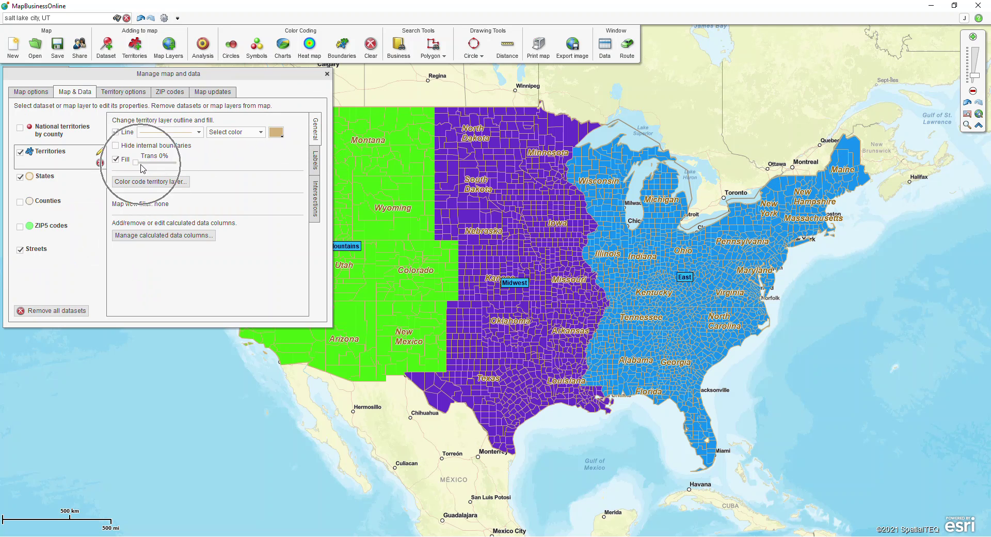
{"action": "left_click_drag", "start_coordinate": [146, 167], "coordinate": [164, 170]}
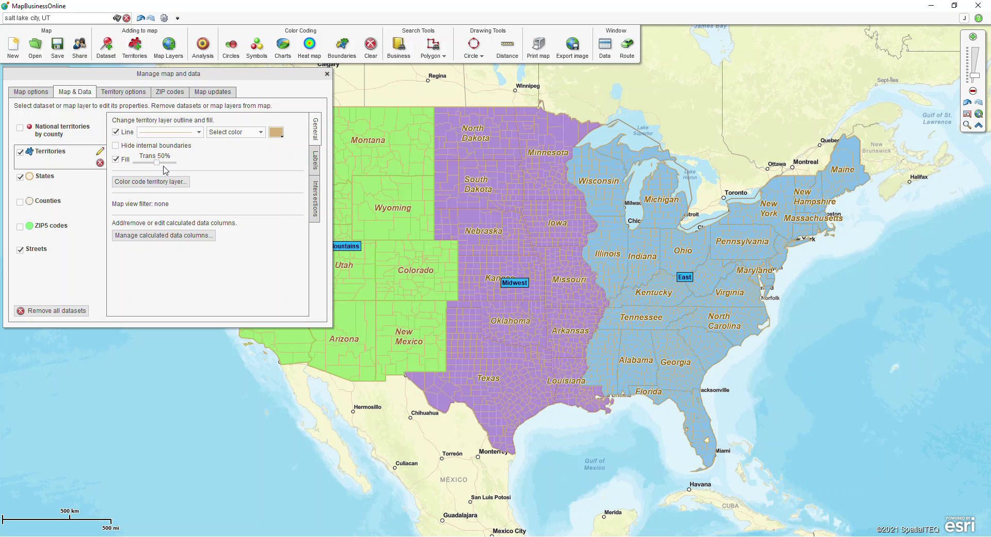
Turn the States layer off to compare the map without it, and turn it back on.
{"action": "left_click", "coordinate": [33, 183]}
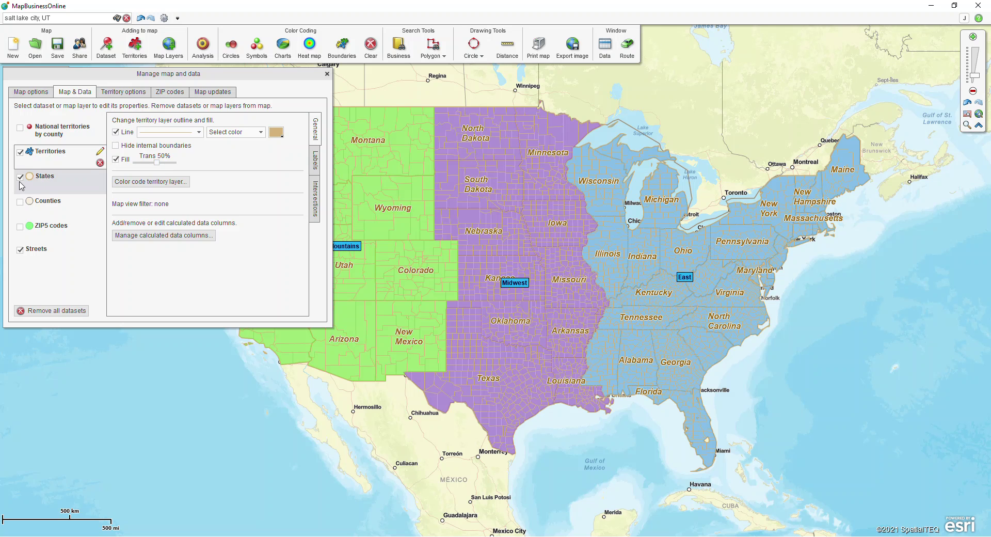
{"action": "left_click", "coordinate": [20, 177]}
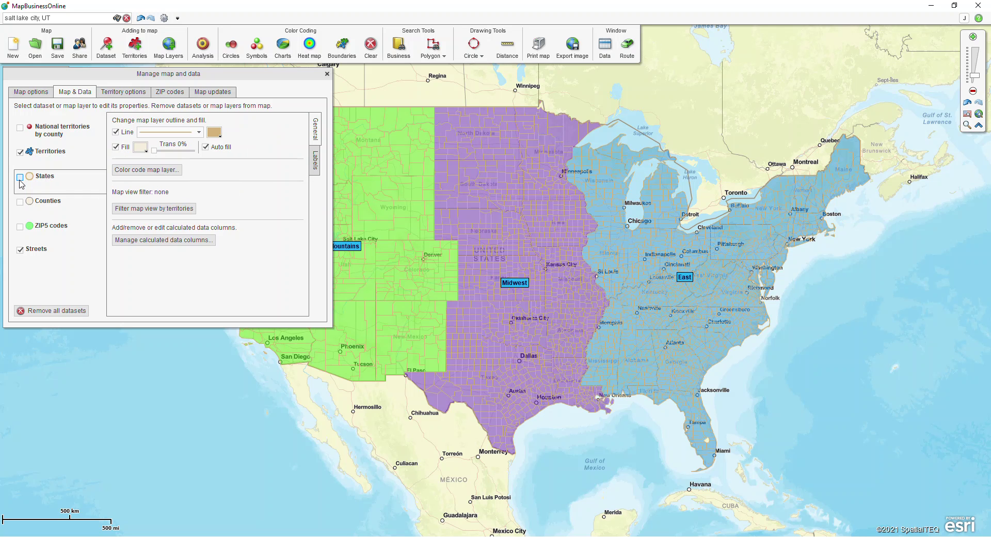
{"action": "left_click", "coordinate": [52, 155]}
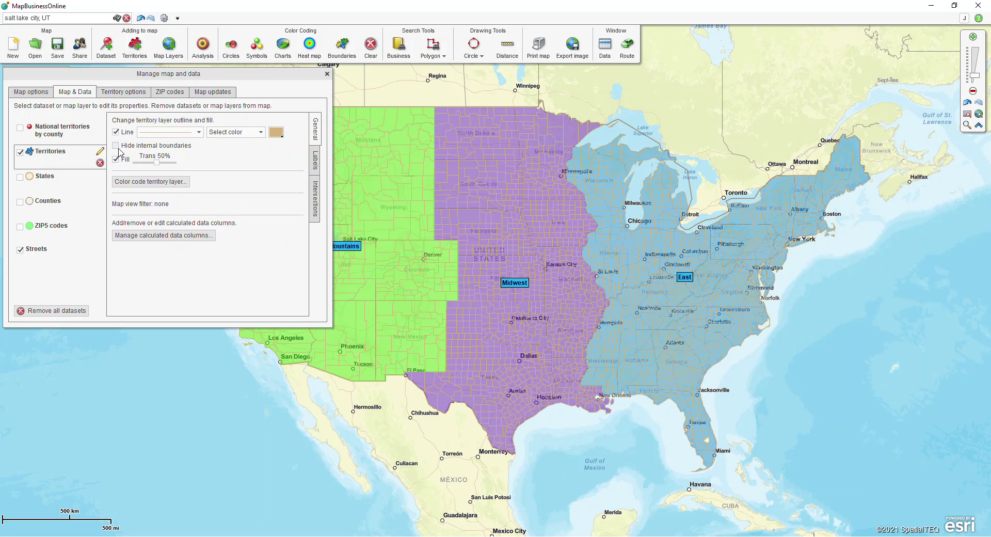
{"action": "left_click", "coordinate": [34, 177]}
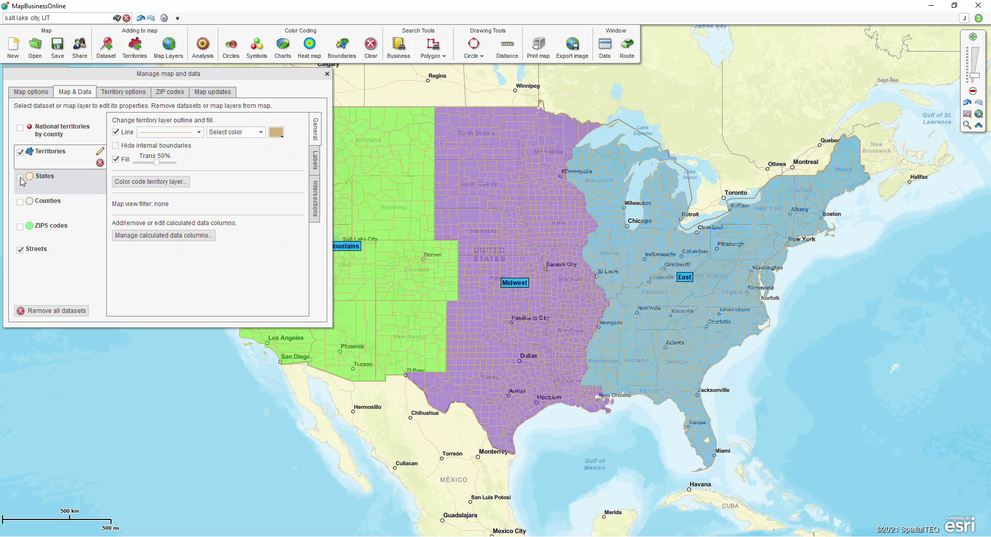
Hide the internal boundaries of the Territories layer.
{"action": "left_click", "coordinate": [64, 160]}
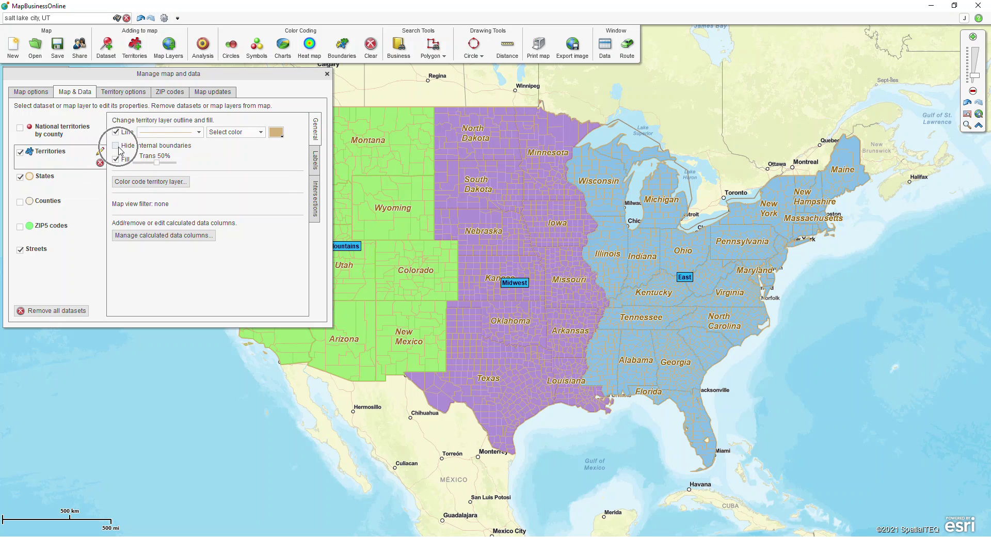
{"action": "left_click", "coordinate": [118, 149]}
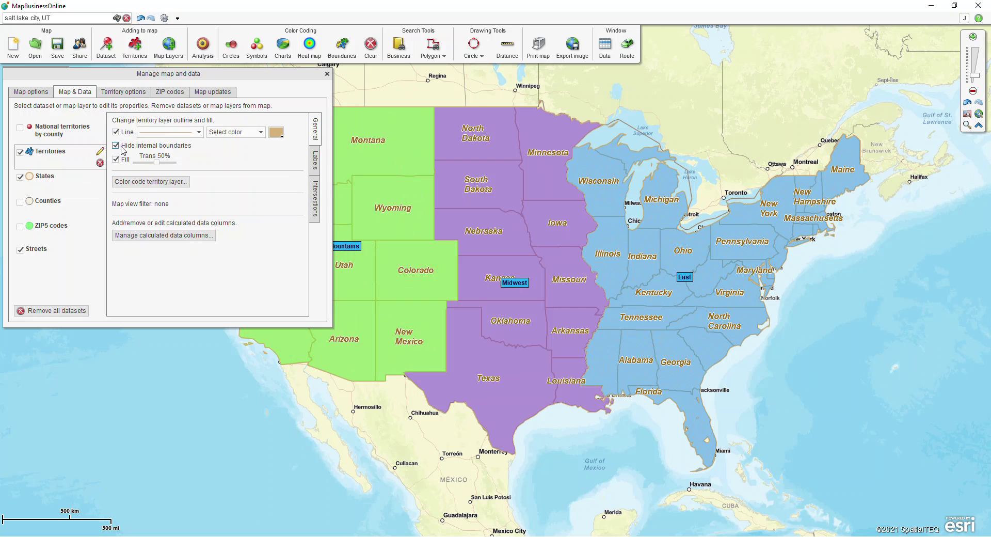
Set the States layer's auto-labels to black text at Normal size.
{"action": "left_click", "coordinate": [72, 187]}
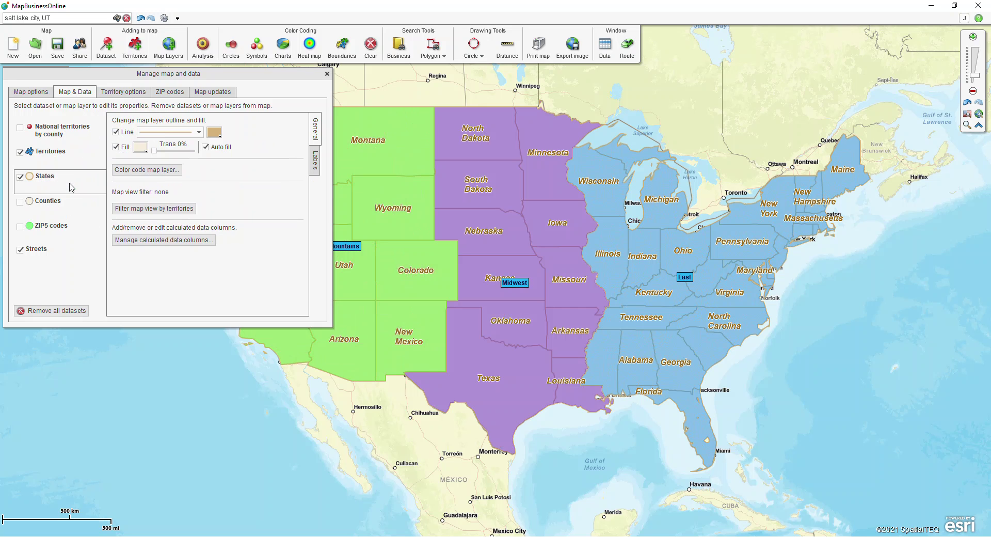
{"action": "left_click", "coordinate": [315, 162]}
{"action": "left_click", "coordinate": [182, 236]}
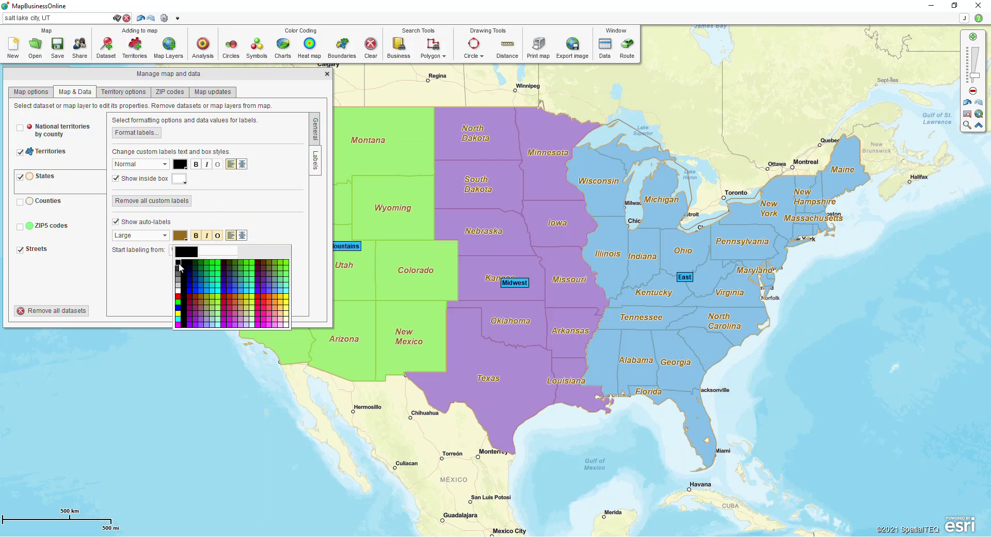
{"action": "left_click", "coordinate": [181, 264]}
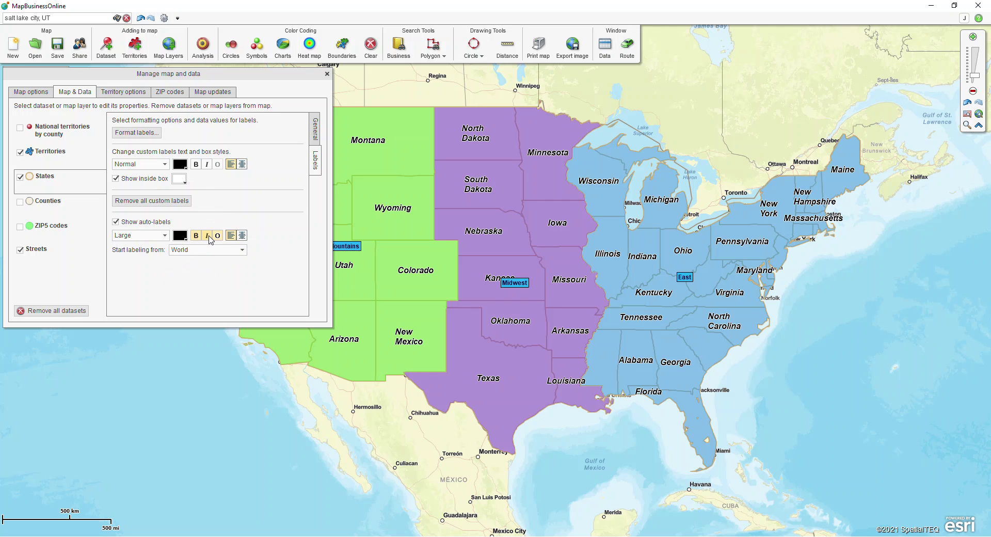
{"action": "left_click", "coordinate": [217, 235]}
{"action": "left_click", "coordinate": [161, 235]}
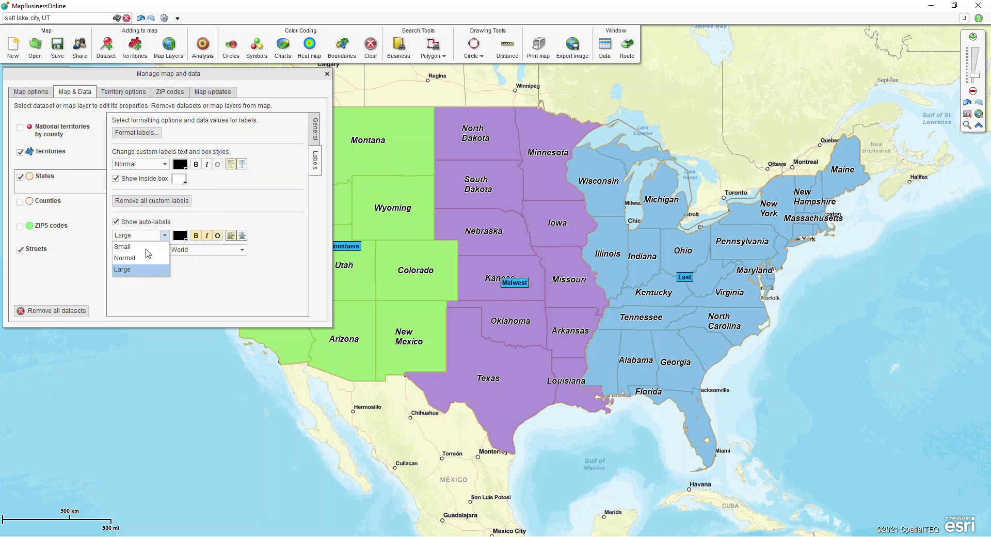
{"action": "left_click", "coordinate": [135, 263]}
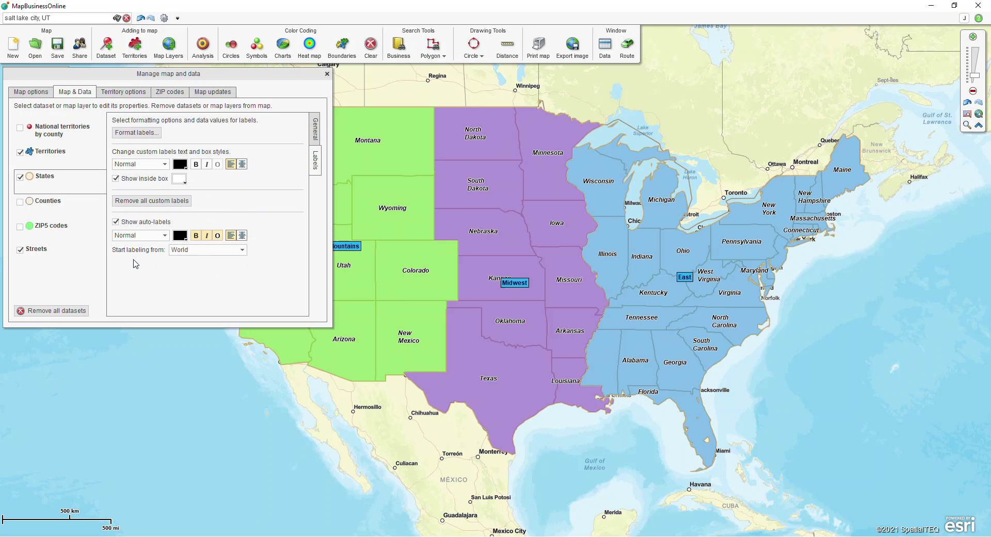
Turn on highlighting of territory intersections on the map for the Territories layer and close its properties.
{"action": "left_click", "coordinate": [73, 161]}
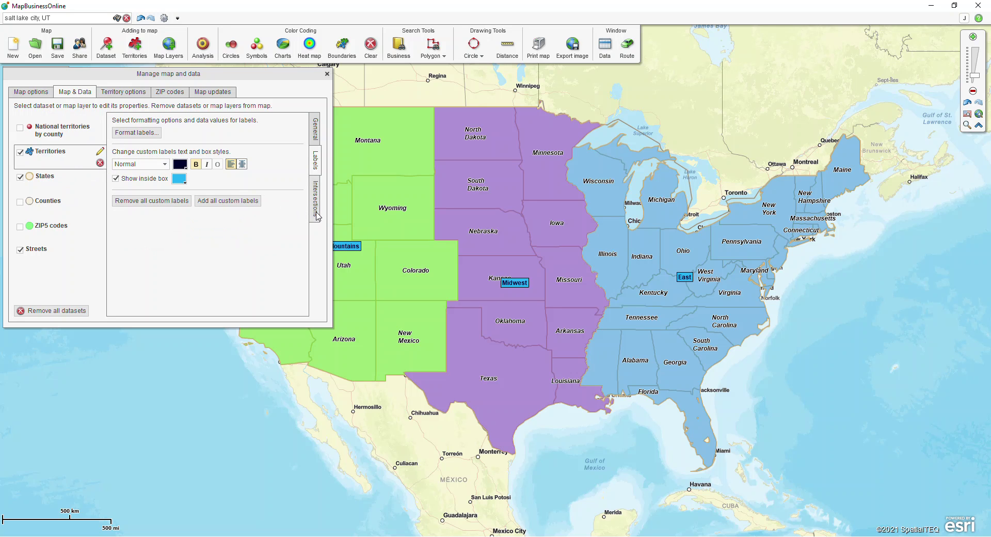
{"action": "left_click", "coordinate": [316, 215]}
{"action": "left_click", "coordinate": [317, 216]}
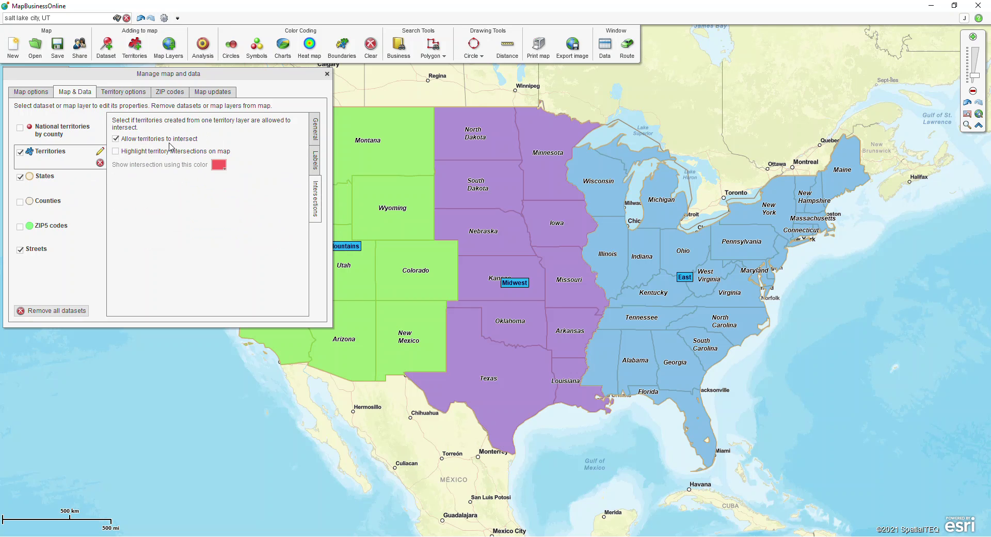
{"action": "left_click", "coordinate": [137, 162]}
{"action": "left_click", "coordinate": [115, 153]}
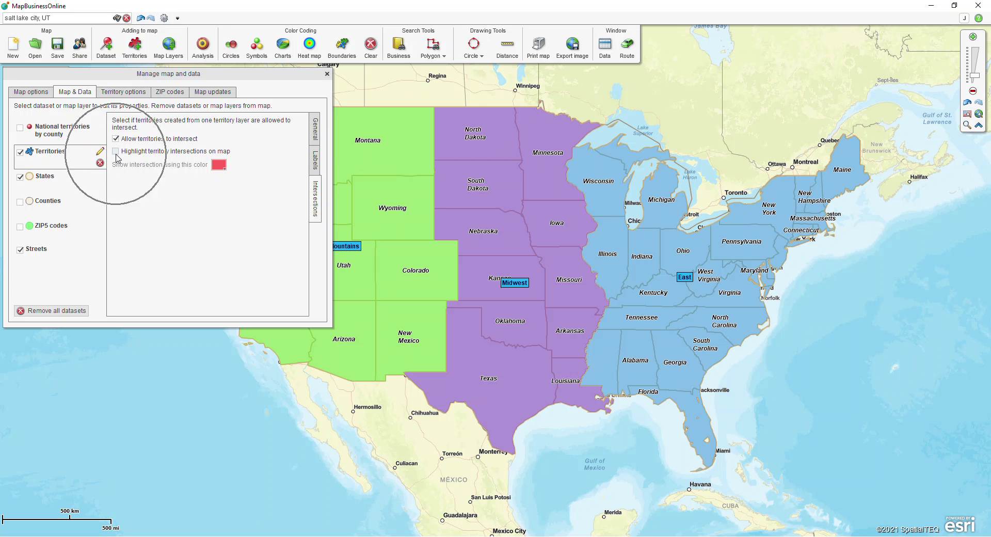
{"action": "left_click", "coordinate": [116, 152]}
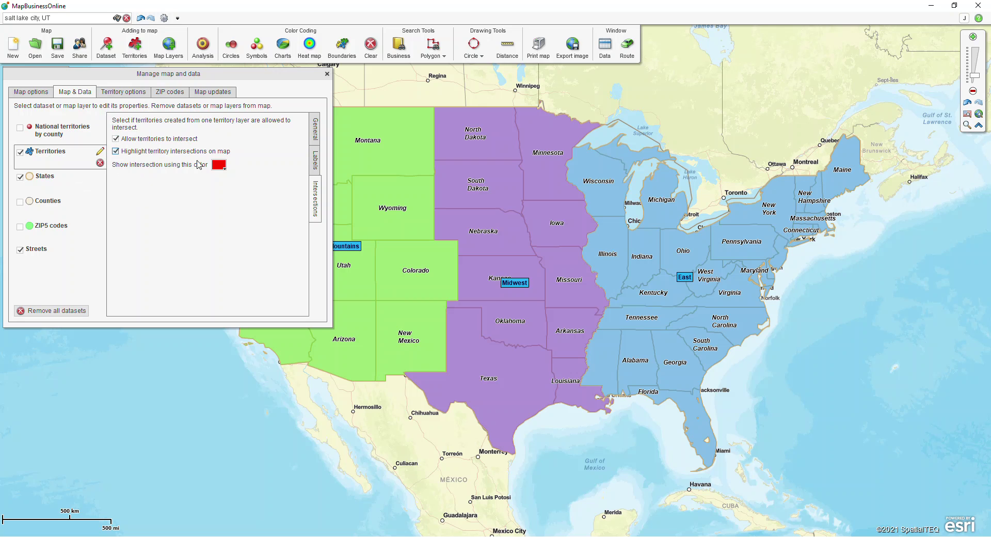
{"action": "left_click", "coordinate": [217, 166]}
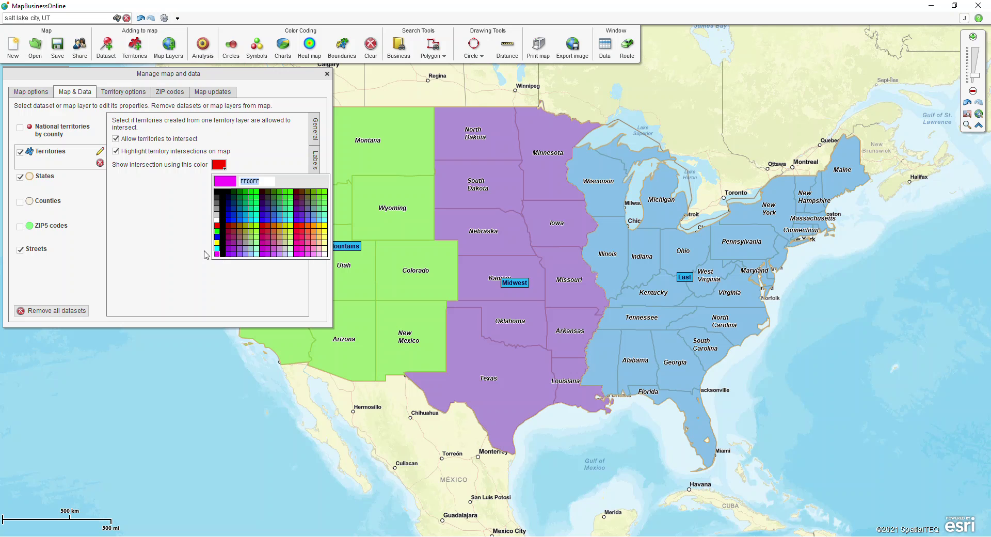
{"action": "left_click", "coordinate": [154, 211]}
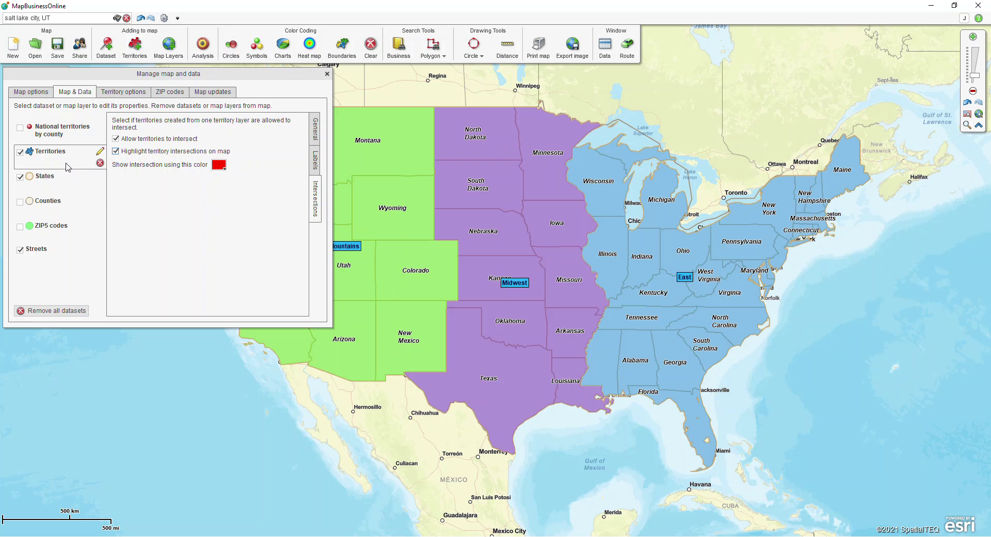
{"action": "left_click", "coordinate": [311, 203]}
{"action": "left_click", "coordinate": [327, 74]}
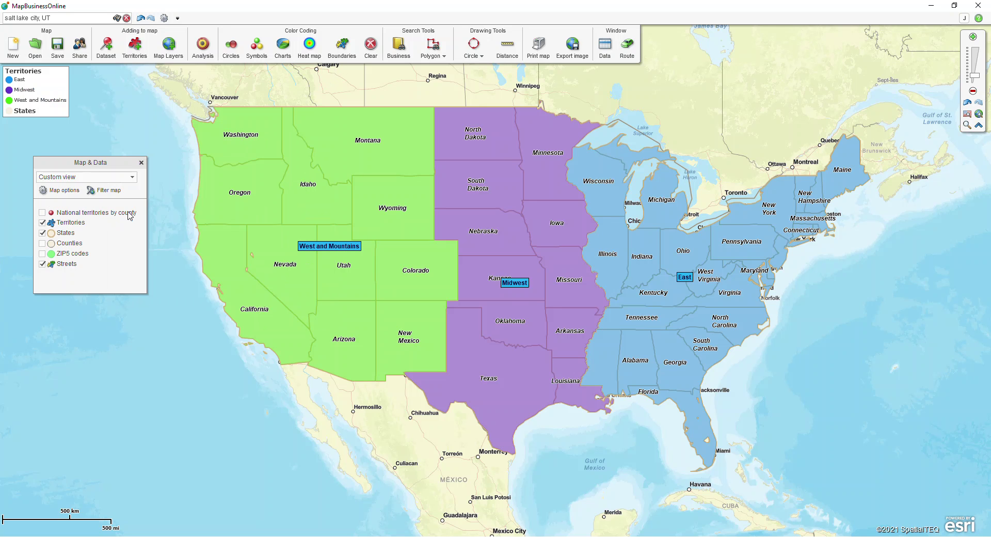
Remove the Territories layer and the National territories by county dataset from the map.
{"action": "left_click", "coordinate": [95, 227]}
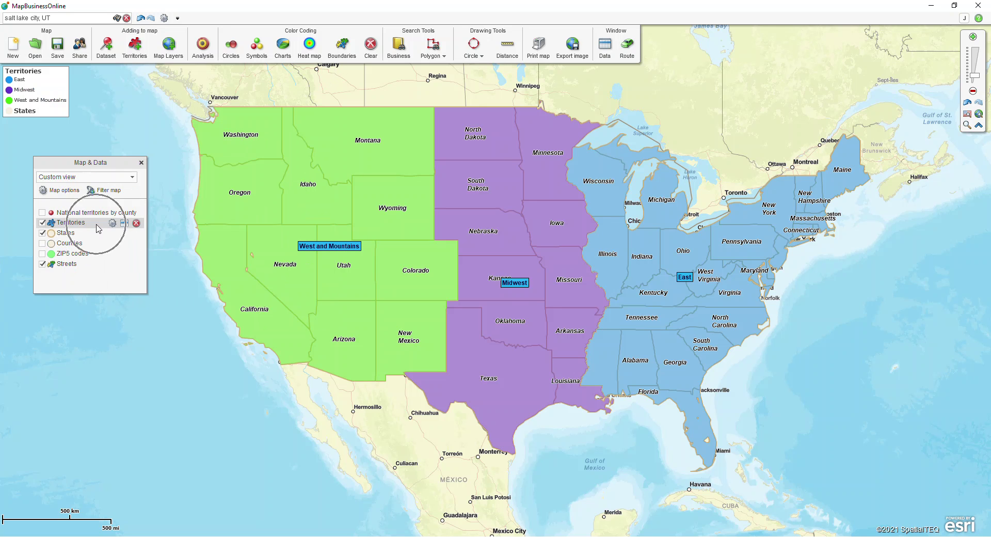
{"action": "left_click", "coordinate": [136, 223]}
{"action": "left_click", "coordinate": [137, 224]}
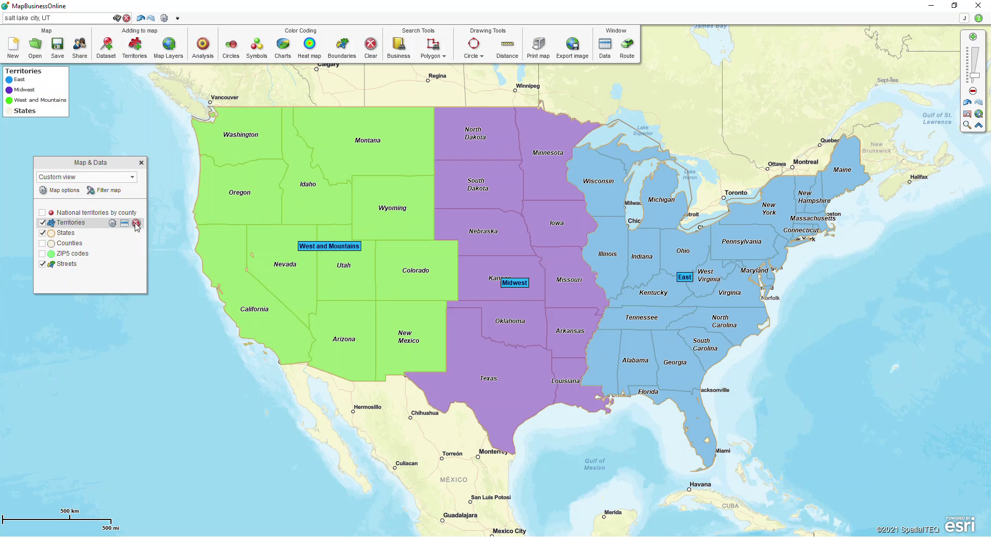
{"action": "left_click", "coordinate": [535, 330]}
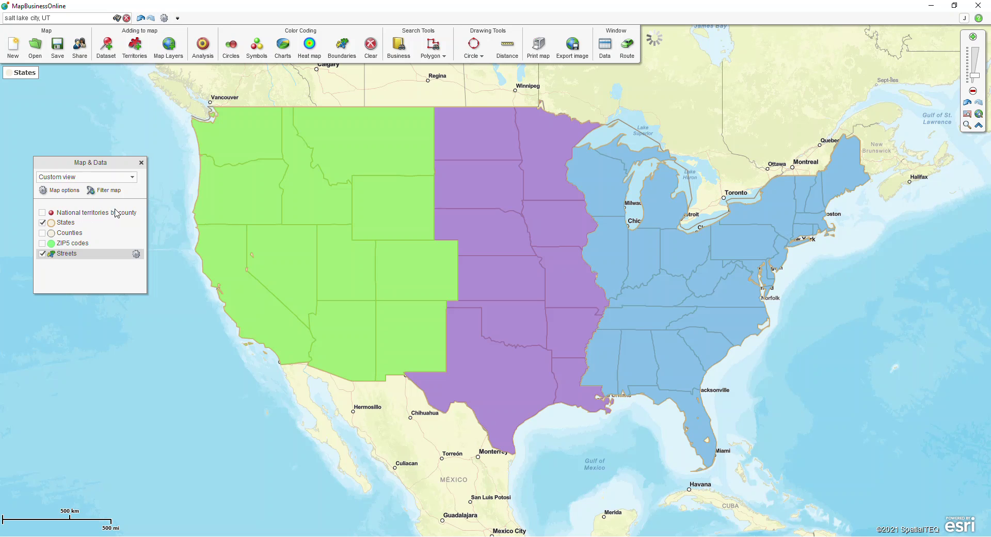
{"action": "left_click", "coordinate": [138, 213]}
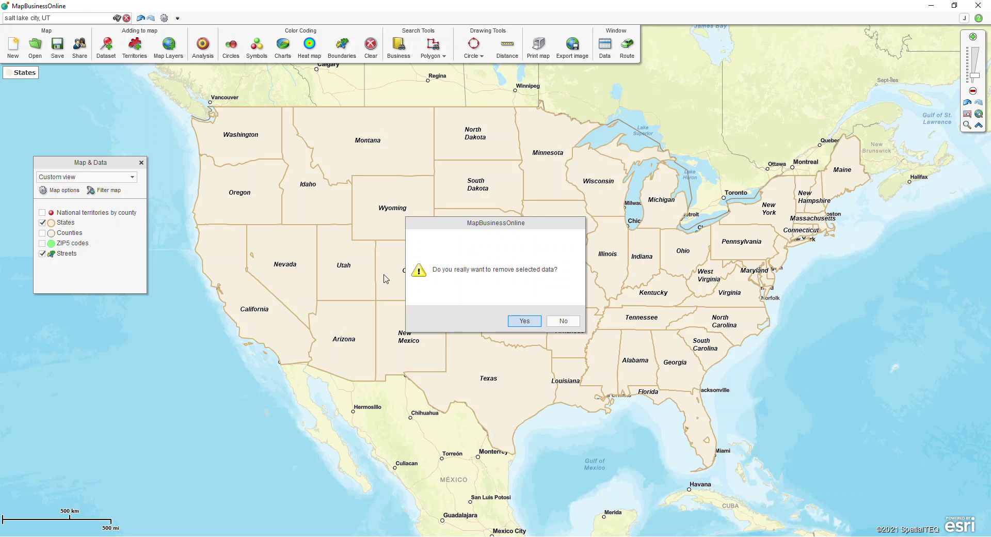
{"action": "left_click", "coordinate": [510, 322]}
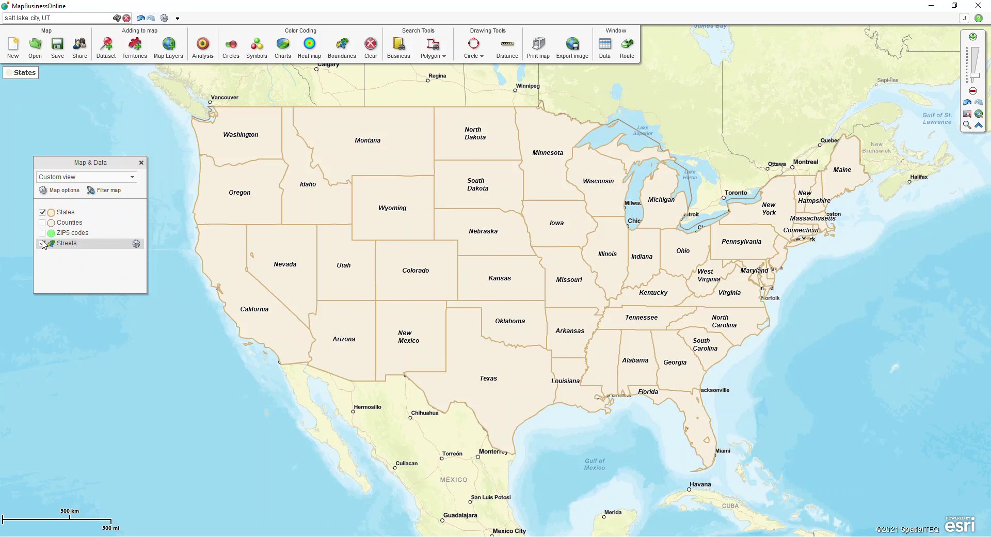
Turn on the ZIP5 codes layer and select Colorado Territory.csv as the dataset file for creating territories.
{"action": "left_click", "coordinate": [43, 233]}
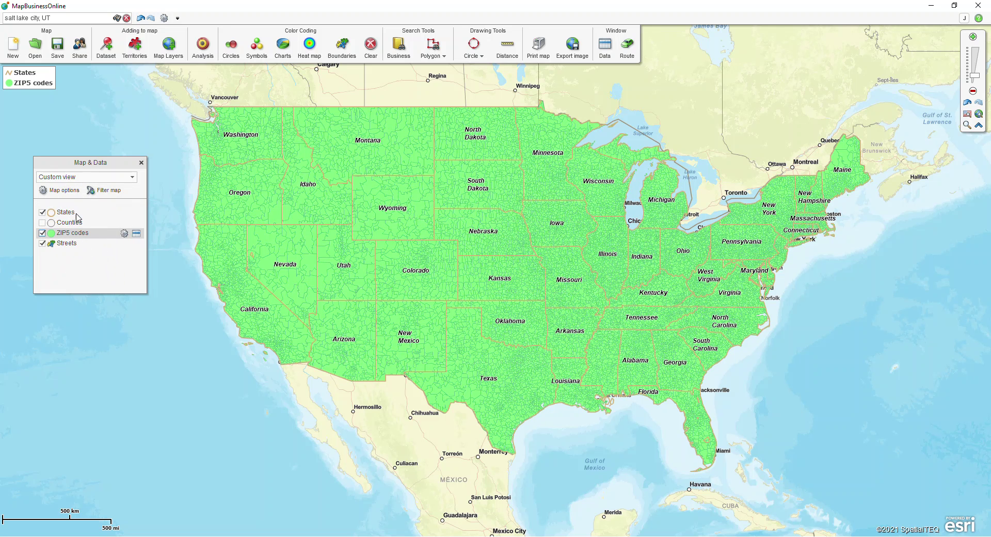
{"action": "left_click", "coordinate": [138, 56]}
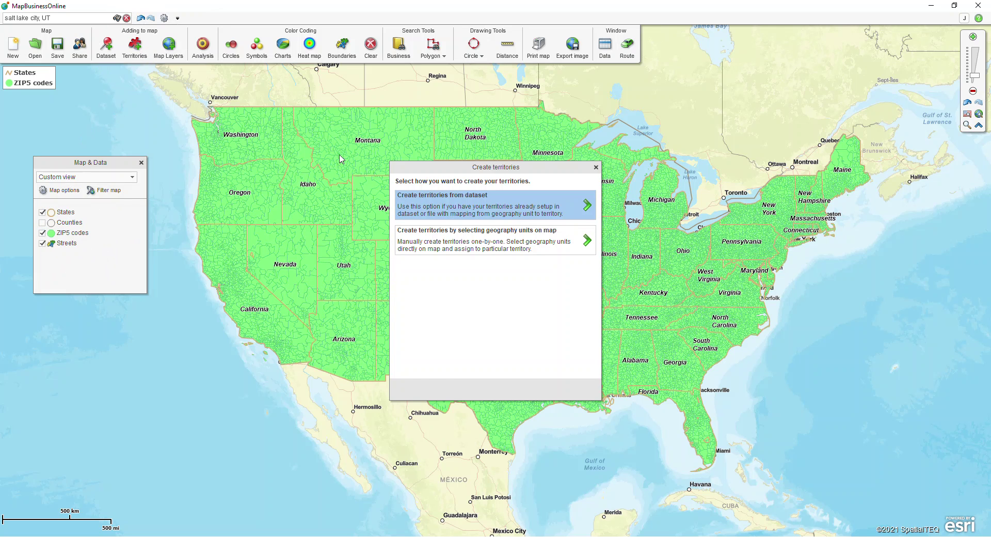
{"action": "left_click", "coordinate": [468, 211]}
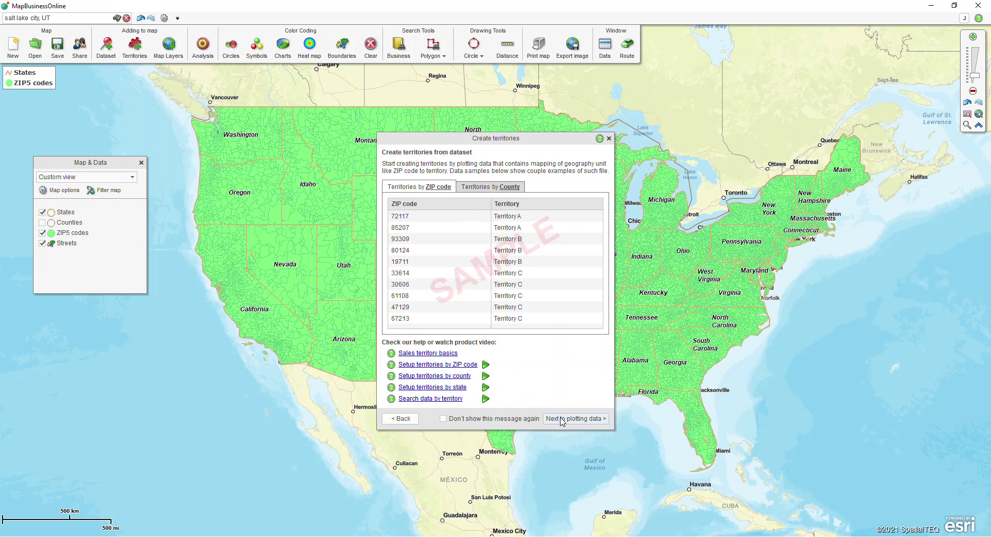
{"action": "left_click", "coordinate": [562, 419]}
{"action": "left_click", "coordinate": [569, 229]}
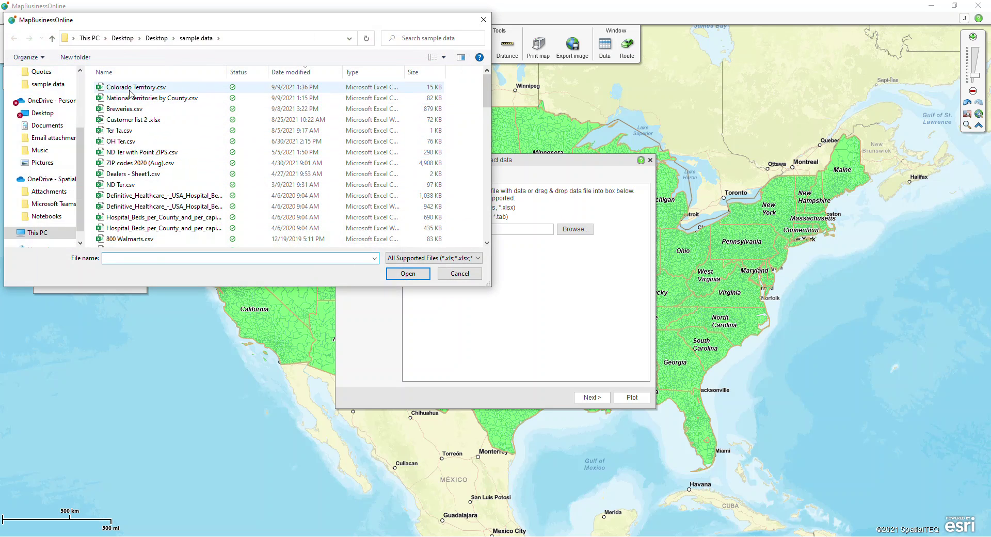
{"action": "double_click", "coordinate": [129, 90]}
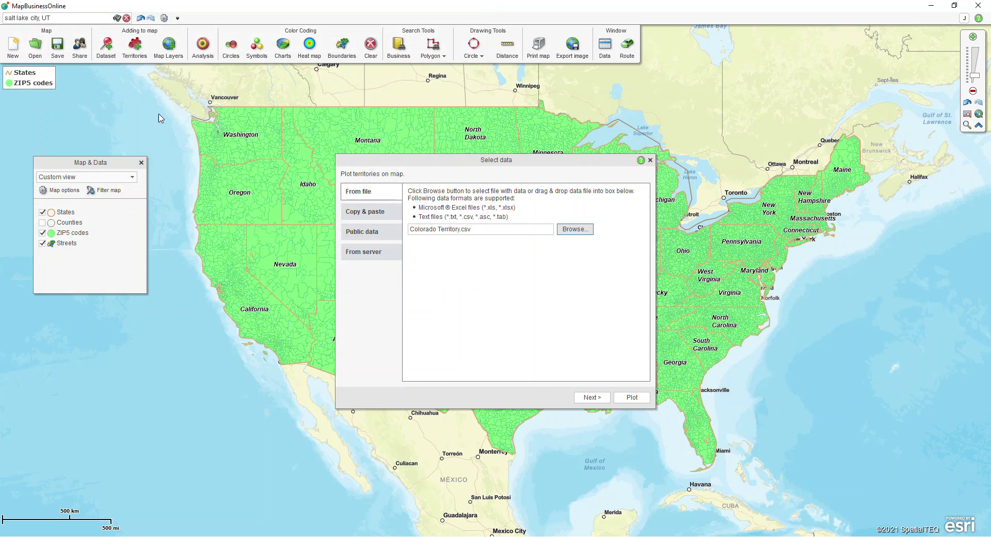
Plot the Colorado territory data by ZIP with column headers in the first line, using ZIP5 Code for ZIP and Primary state for State.
{"action": "left_click", "coordinate": [577, 395]}
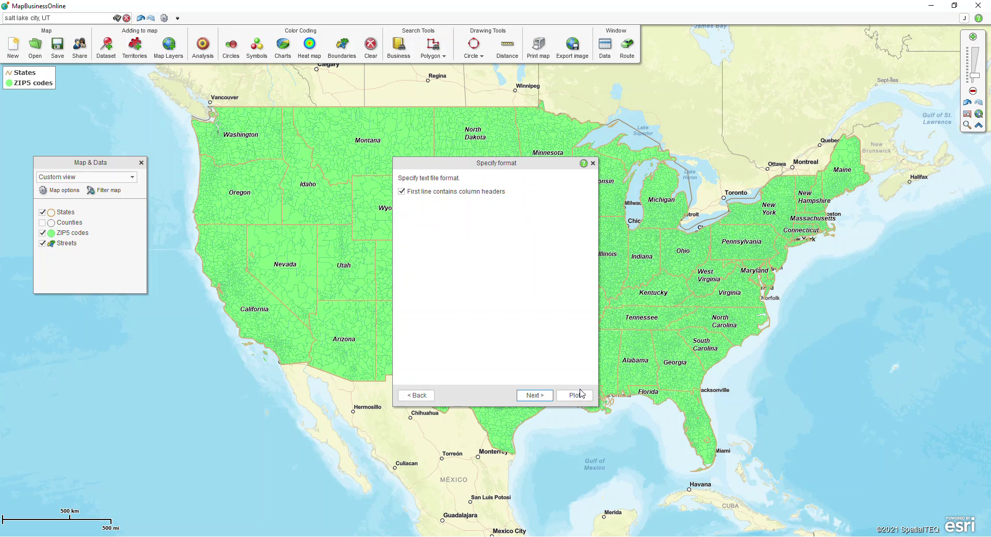
{"action": "left_click", "coordinate": [533, 395]}
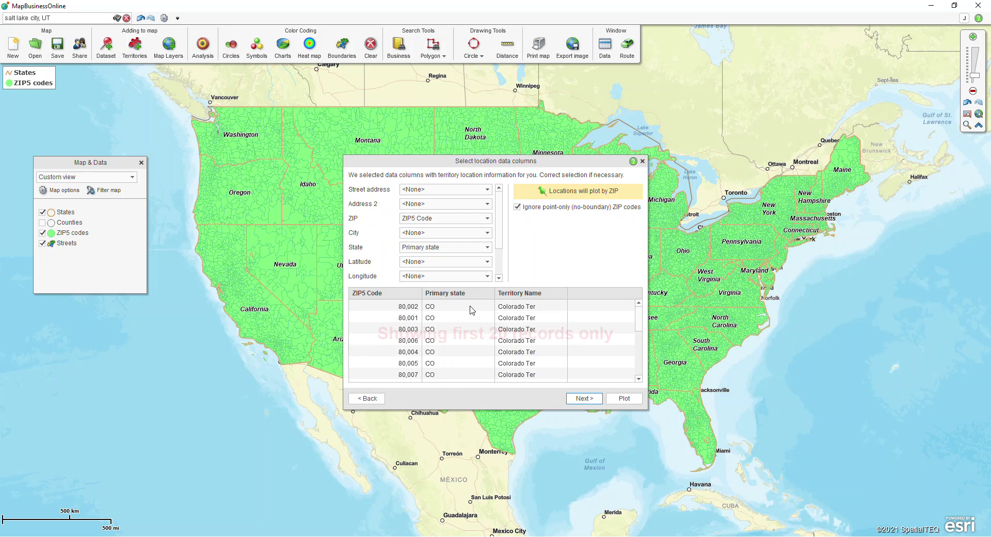
{"action": "left_click_drag", "start_coordinate": [501, 233], "coordinate": [499, 258]}
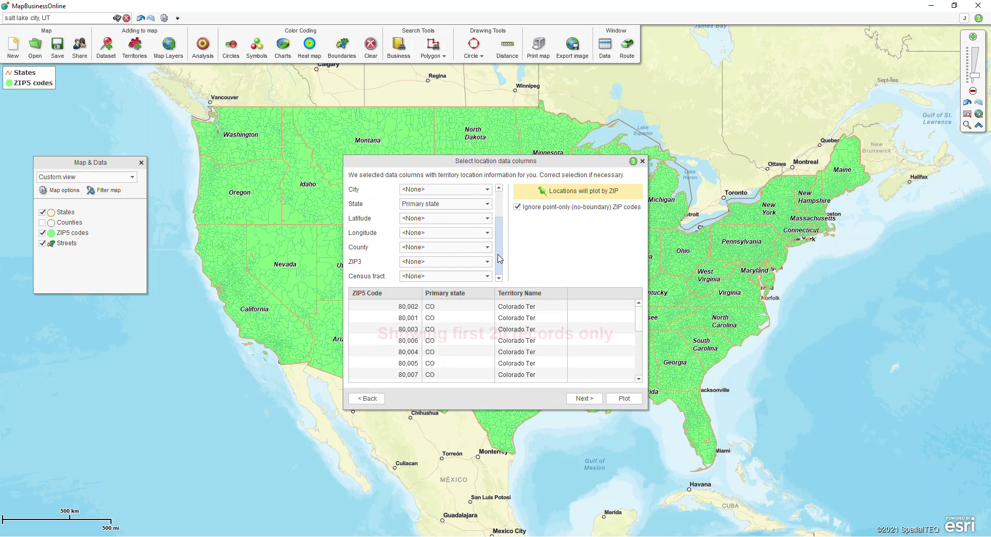
{"action": "left_click", "coordinate": [450, 298]}
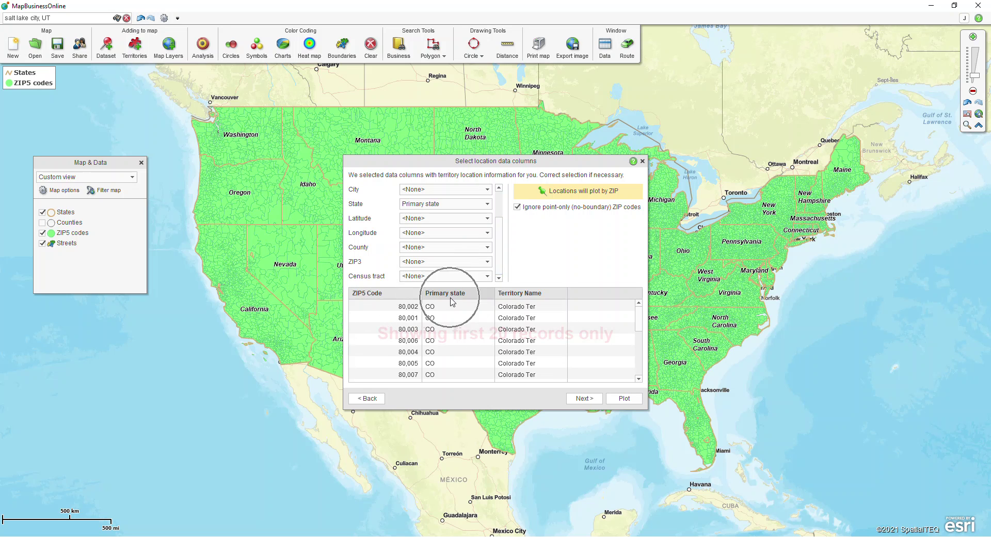
{"action": "left_click_drag", "start_coordinate": [499, 247], "coordinate": [500, 221]}
{"action": "left_click", "coordinate": [435, 221]}
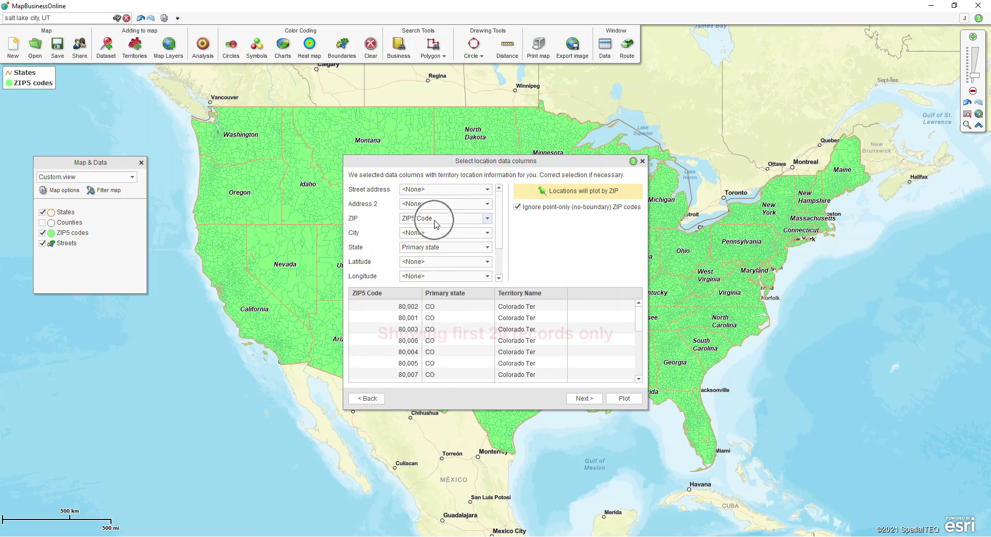
{"action": "left_click", "coordinate": [435, 250]}
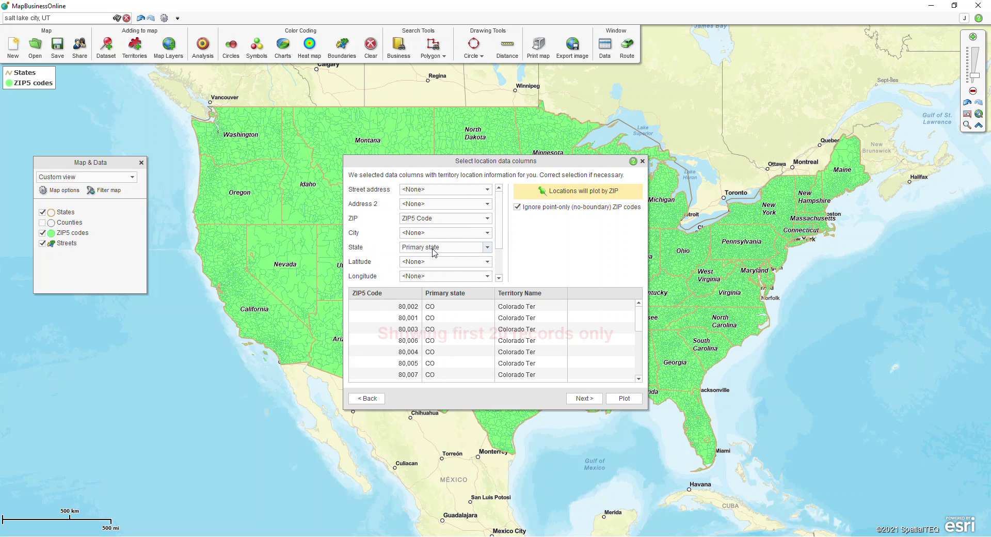
{"action": "left_click", "coordinate": [534, 214]}
{"action": "left_click", "coordinate": [517, 207]}
{"action": "left_click", "coordinate": [581, 398]}
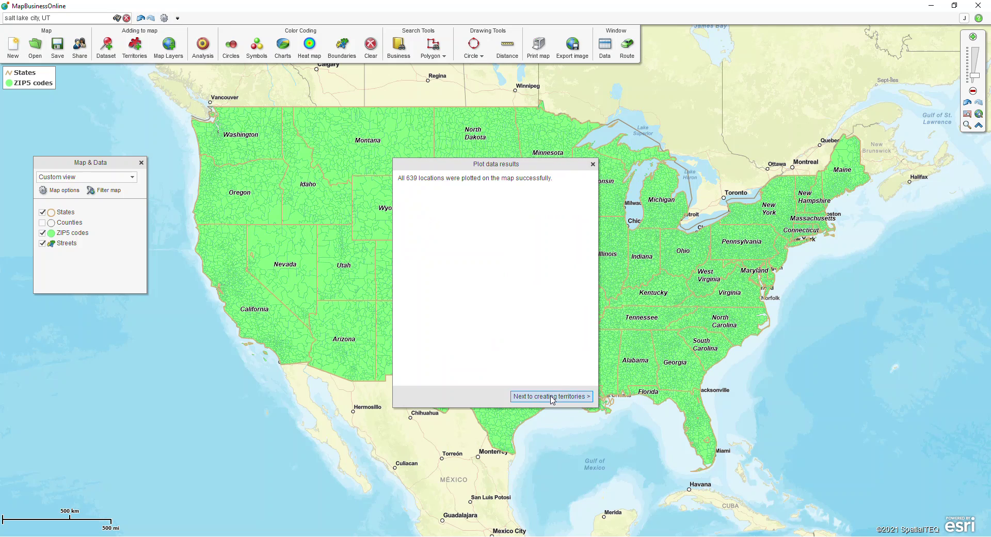
Create territories by ZIP5 code from the Territory Name column and check the ZIP code list of the Colorado Ter territory.
{"action": "left_click", "coordinate": [546, 396]}
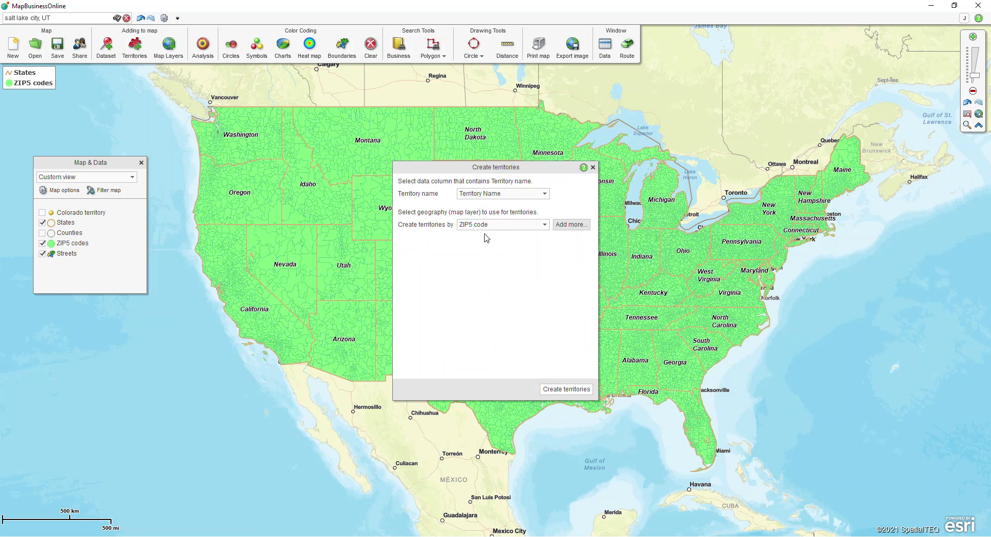
{"action": "left_click", "coordinate": [496, 196]}
{"action": "left_click", "coordinate": [489, 225]}
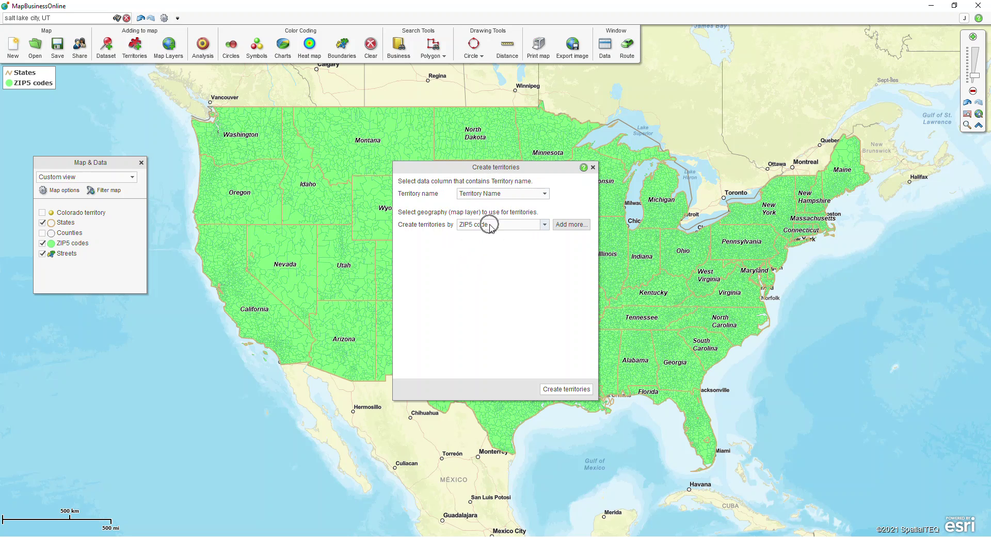
{"action": "left_click", "coordinate": [553, 389]}
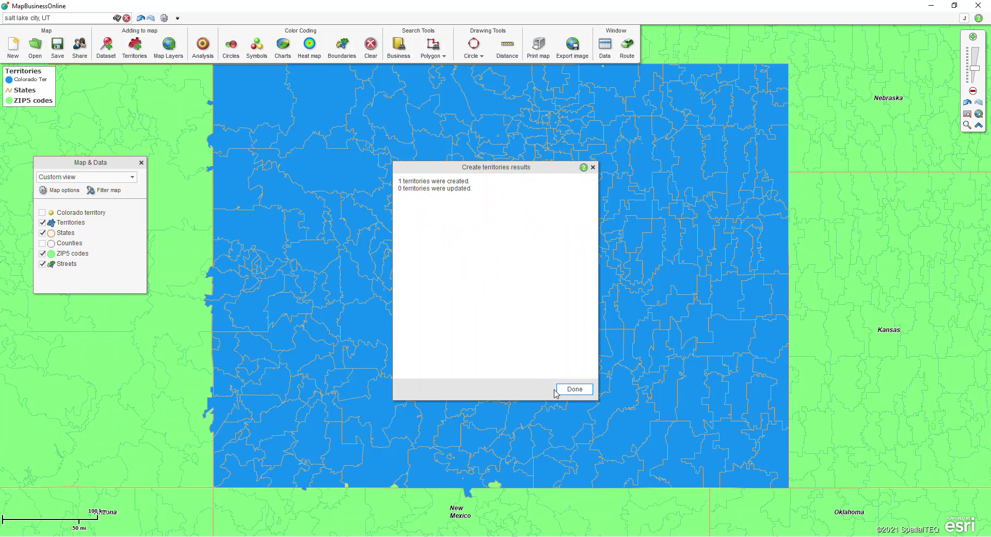
{"action": "left_click", "coordinate": [558, 390]}
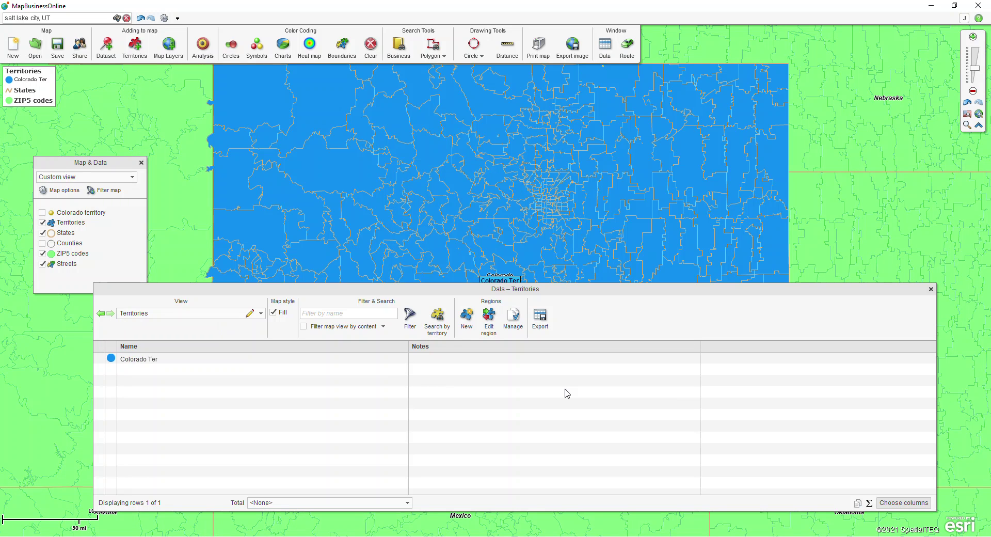
{"action": "left_click", "coordinate": [402, 358]}
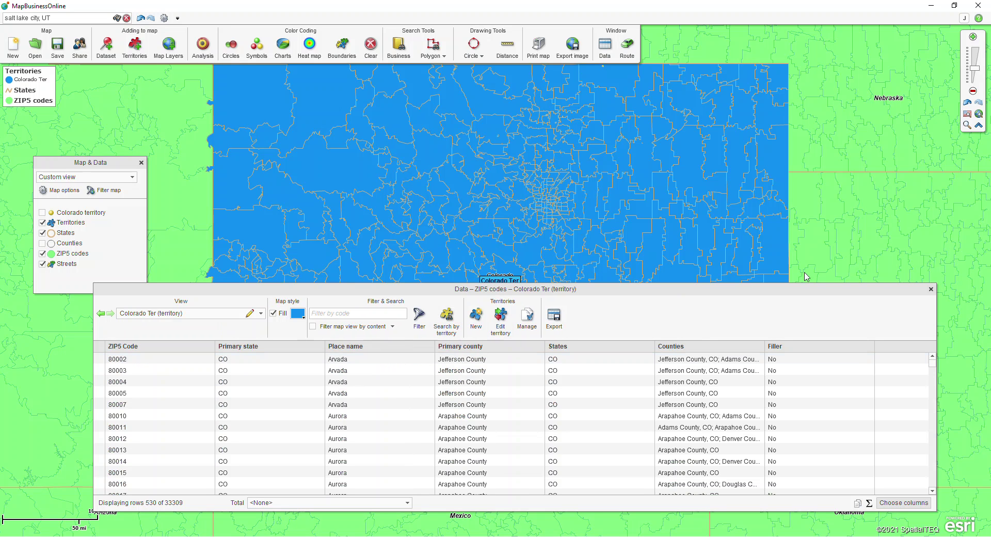
{"action": "left_click", "coordinate": [931, 288]}
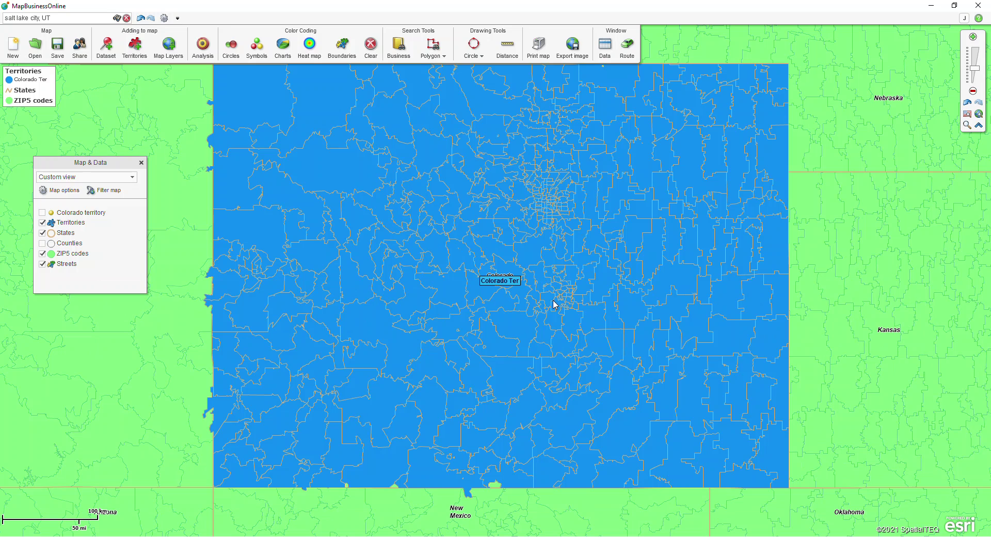
Set the fill transparency of the ZIP5 codes layer to 90%.
{"action": "mouse_move", "coordinate": [553, 304]}
{"action": "mouse_move", "coordinate": [101, 261]}
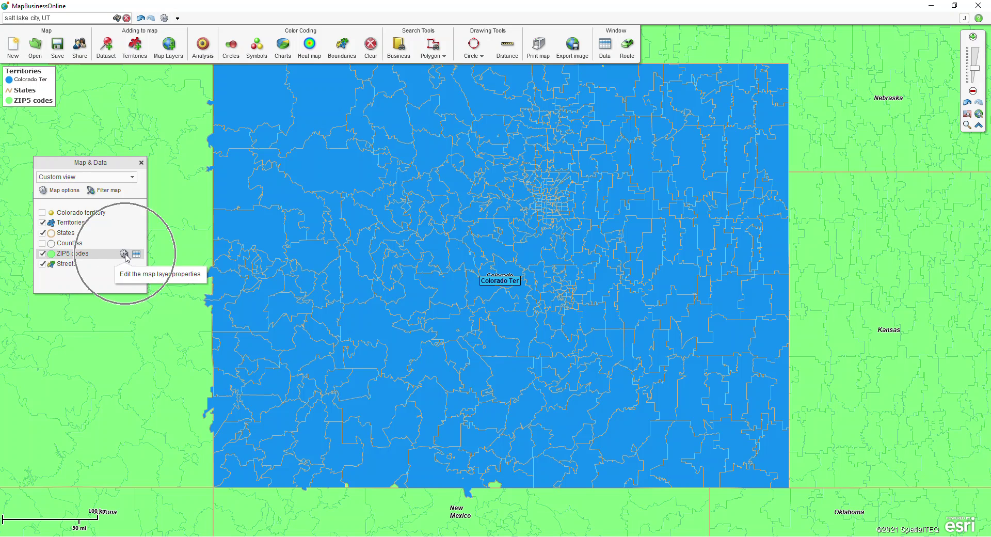
{"action": "left_click", "coordinate": [125, 253]}
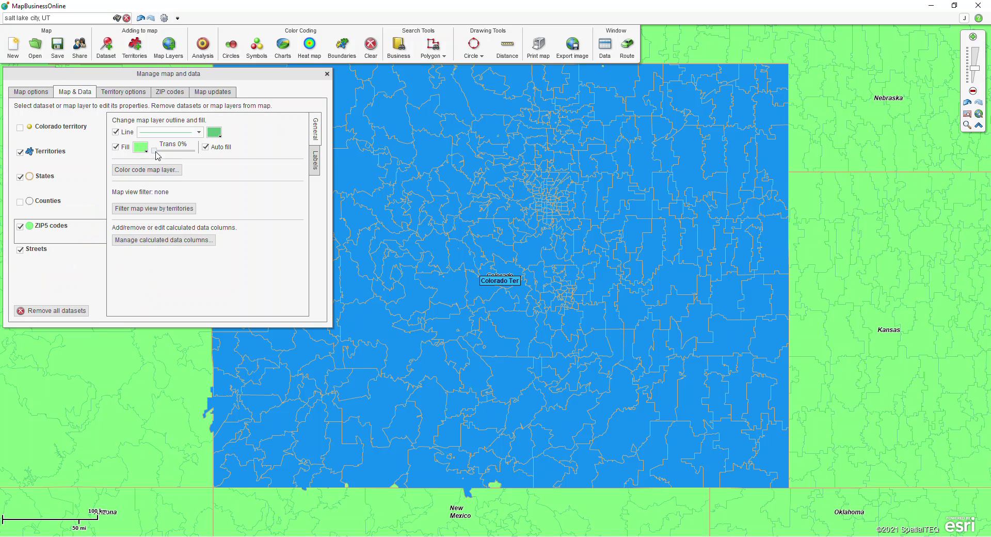
{"action": "left_click_drag", "start_coordinate": [156, 151], "coordinate": [229, 158]}
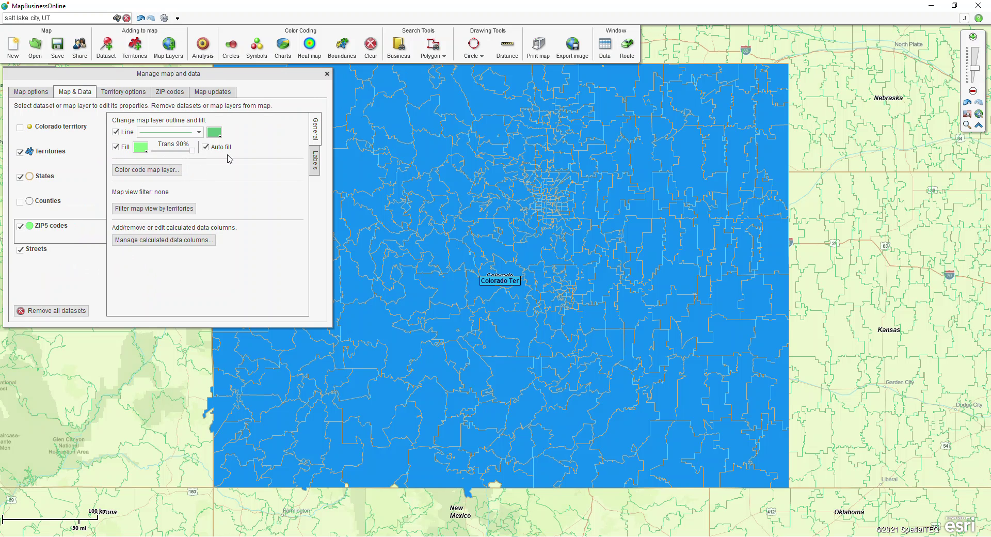
Set the Territories layer's fill transparency to 50% and hide the States and ZIP5 codes layers.
{"action": "left_click", "coordinate": [59, 157]}
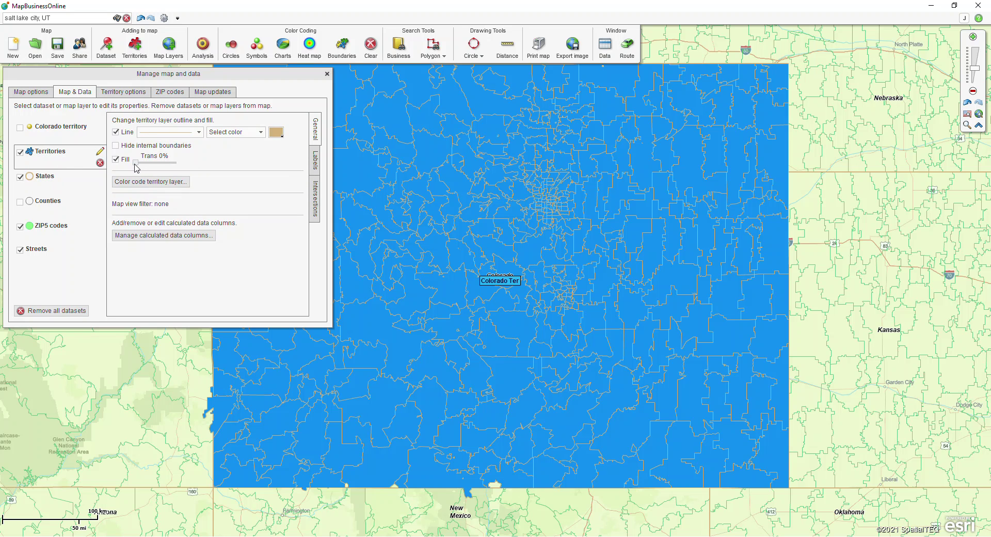
{"action": "left_click_drag", "start_coordinate": [135, 165], "coordinate": [156, 168]}
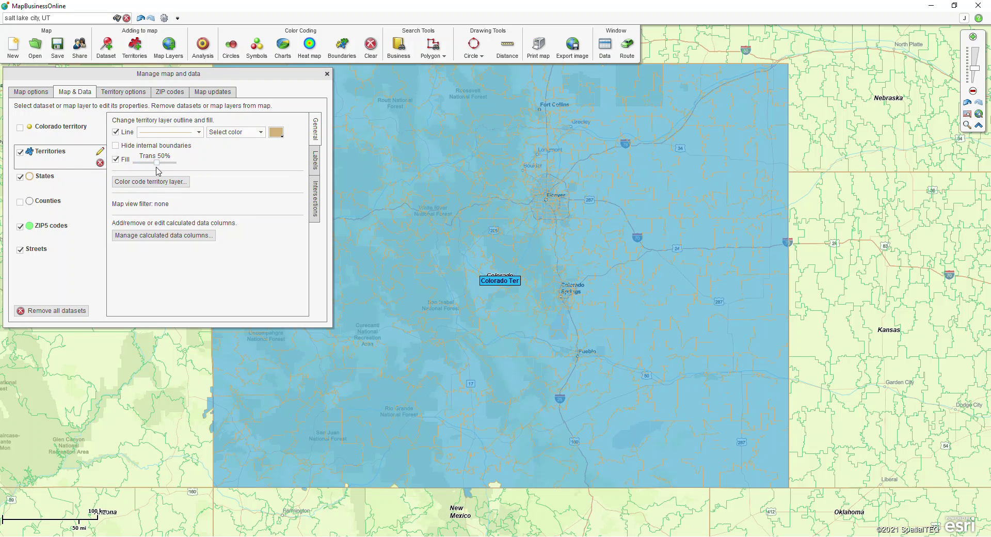
{"action": "left_click", "coordinate": [327, 73]}
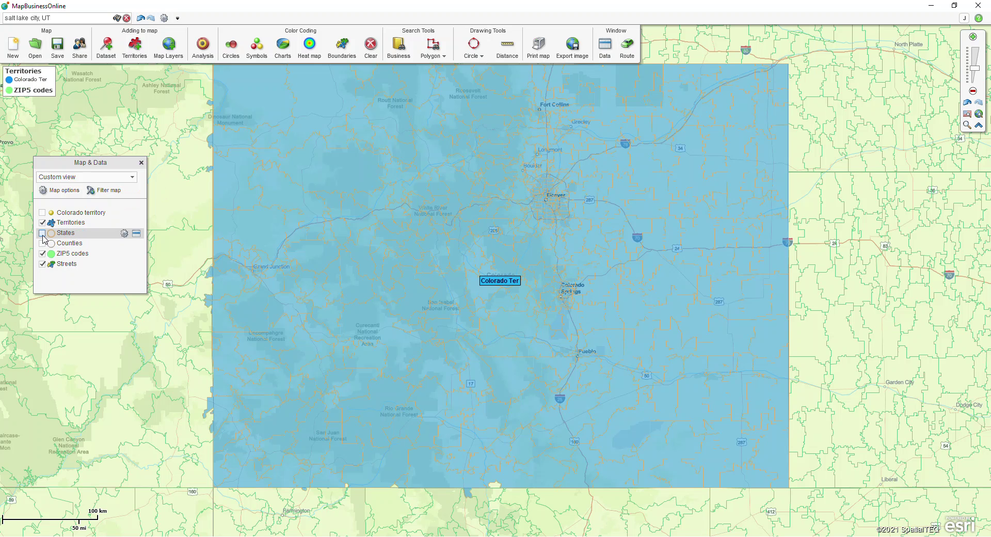
{"action": "left_click", "coordinate": [43, 254]}
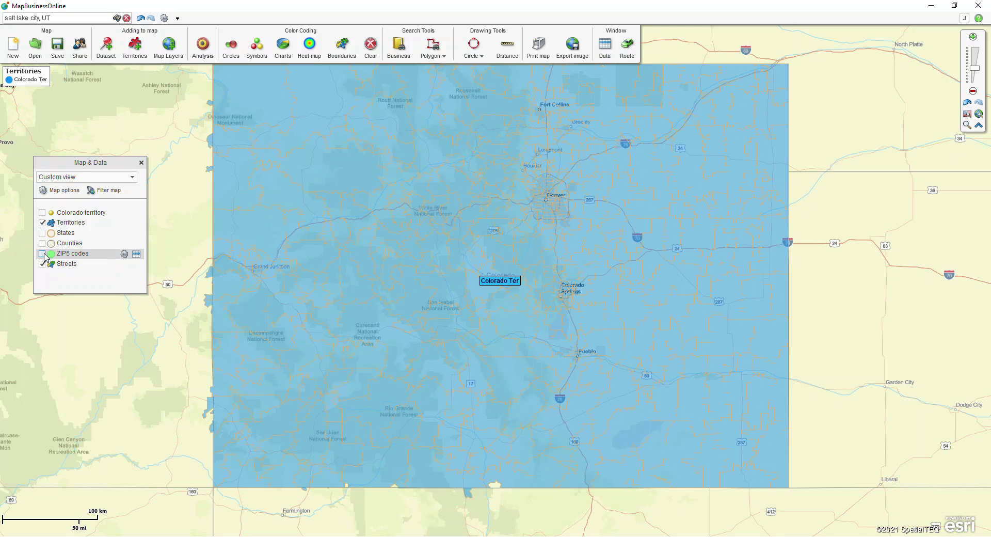
Examine the streets and ZIP boundaries under the Colorado Ter territory around Denver, from city detail out to the wider region.
{"action": "left_click", "coordinate": [966, 126]}
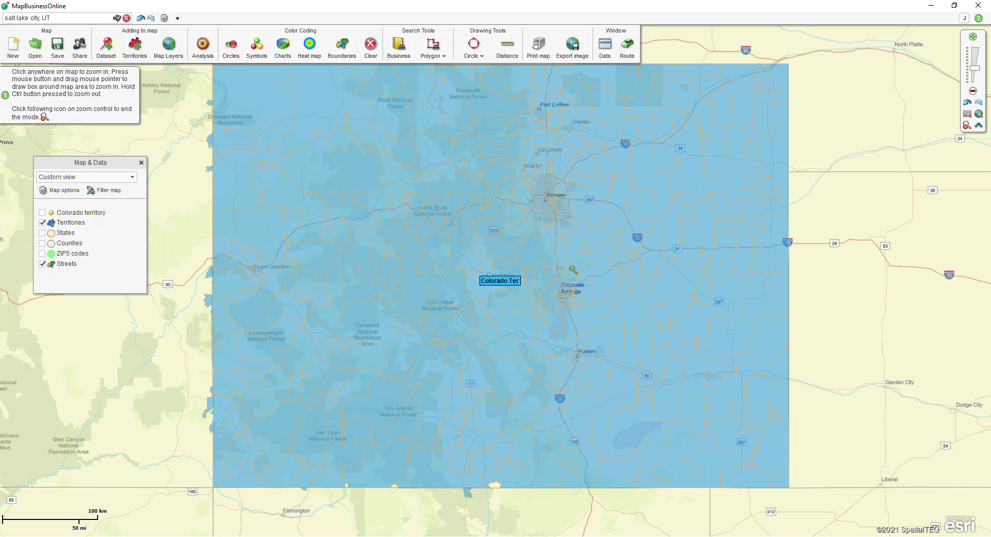
{"action": "left_click_drag", "start_coordinate": [512, 172], "coordinate": [576, 227]}
{"action": "left_click_drag", "start_coordinate": [386, 183], "coordinate": [611, 373]}
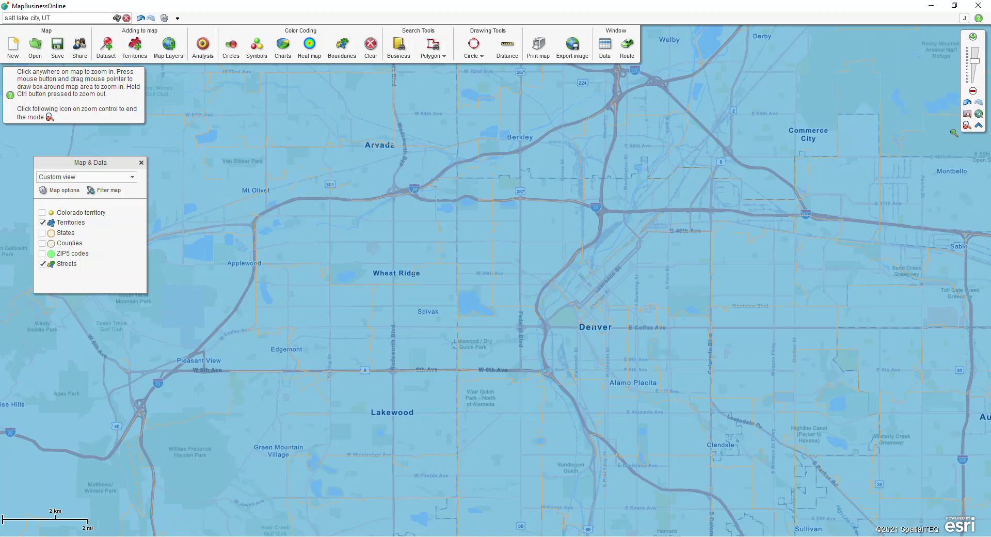
{"action": "left_click", "coordinate": [966, 126]}
{"action": "scroll", "coordinate": [423, 250], "scroll_direction": "down", "scroll_amount": 2}
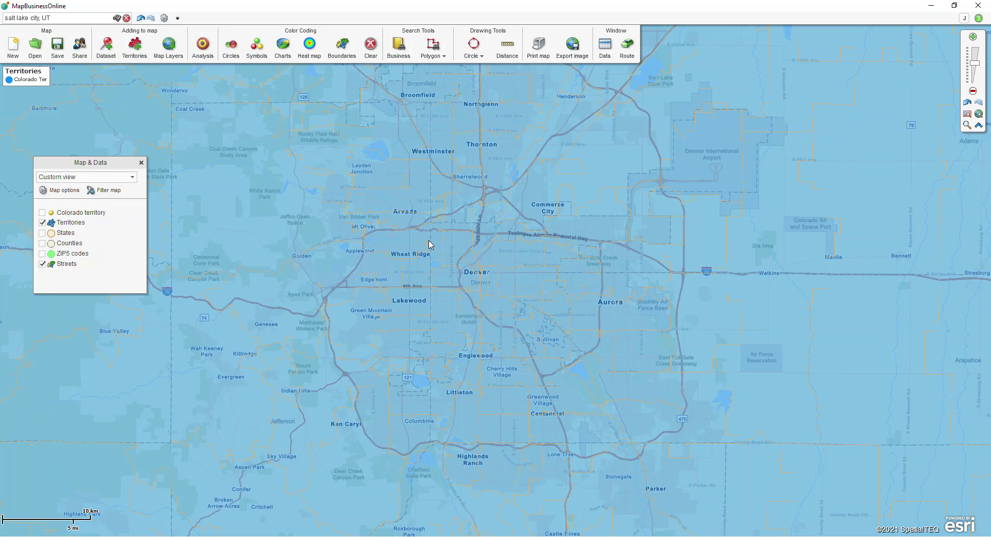
{"action": "scroll", "coordinate": [426, 246], "scroll_direction": "down", "scroll_amount": 1}
{"action": "scroll", "coordinate": [429, 244], "scroll_direction": "down", "scroll_amount": 1}
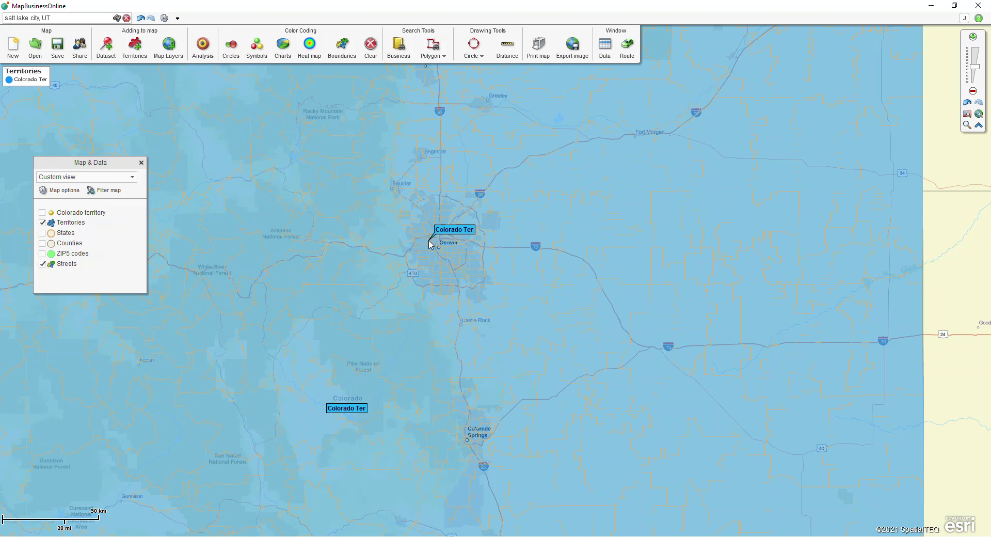